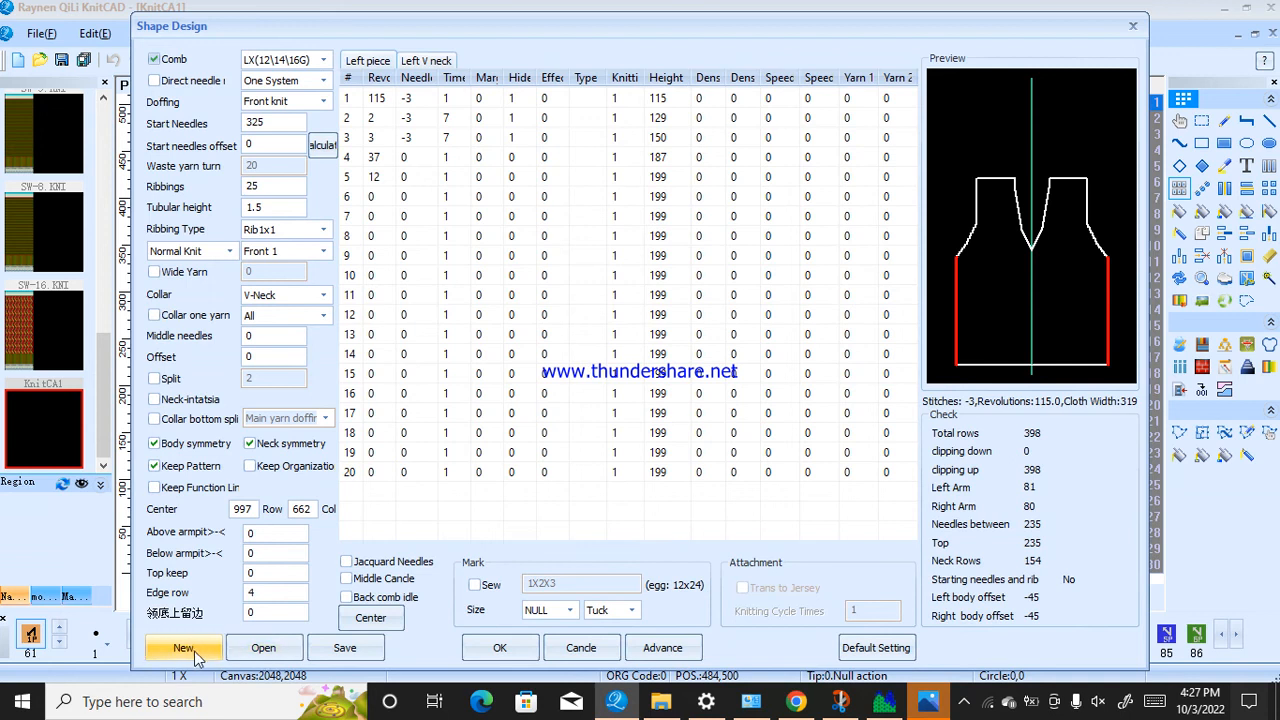
Define a new shape with 200 revolutions in the first row of the left piece, generate it, and undo the generated pattern.
left_click(192, 650)
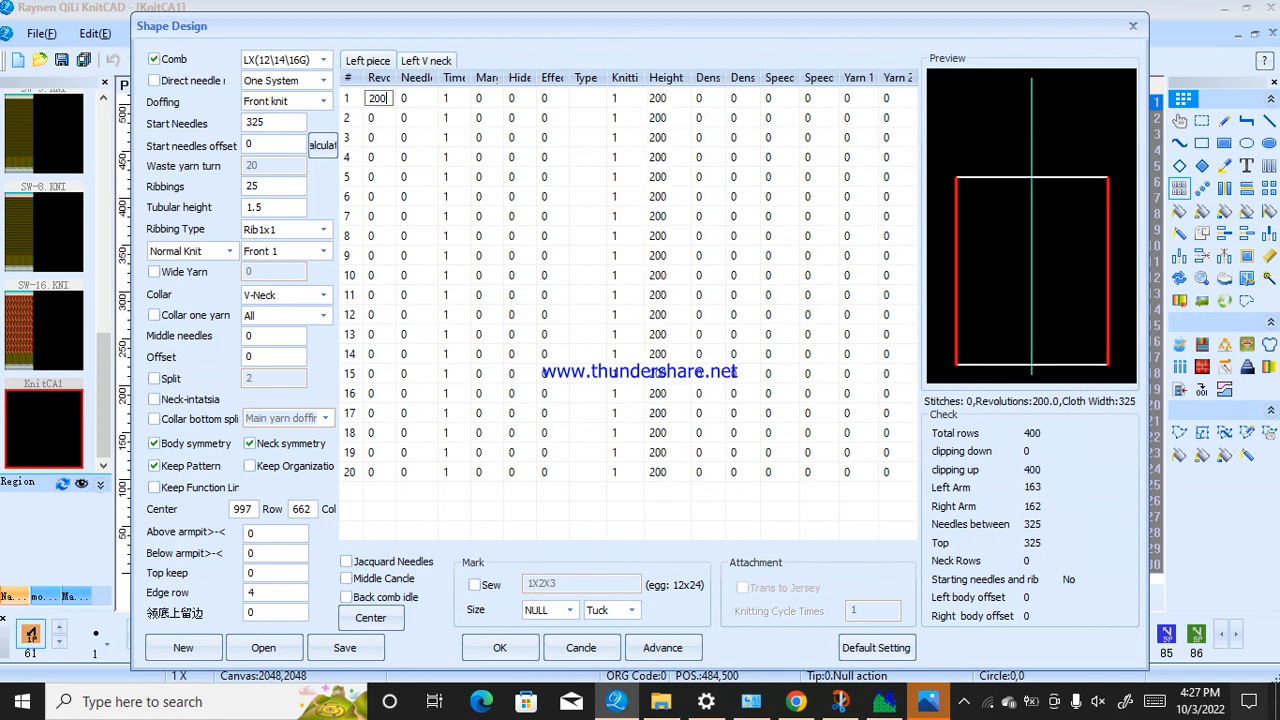
left_click(498, 648)
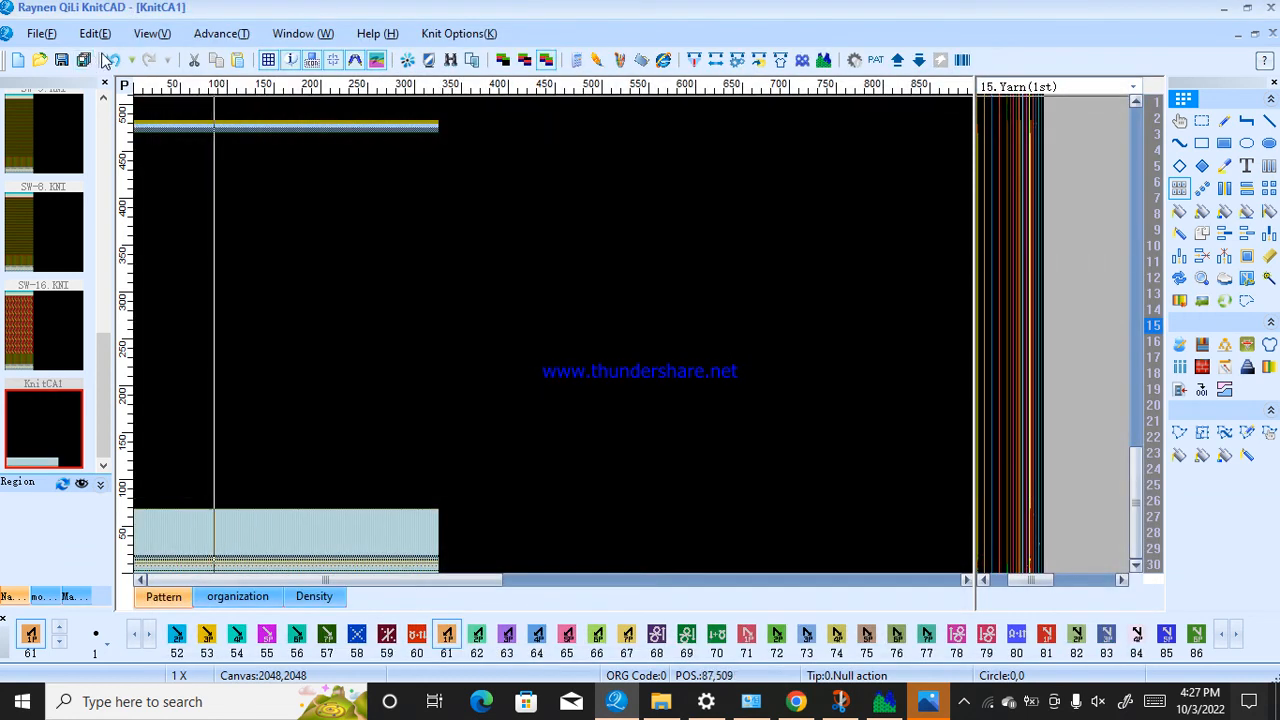
left_click(110, 60)
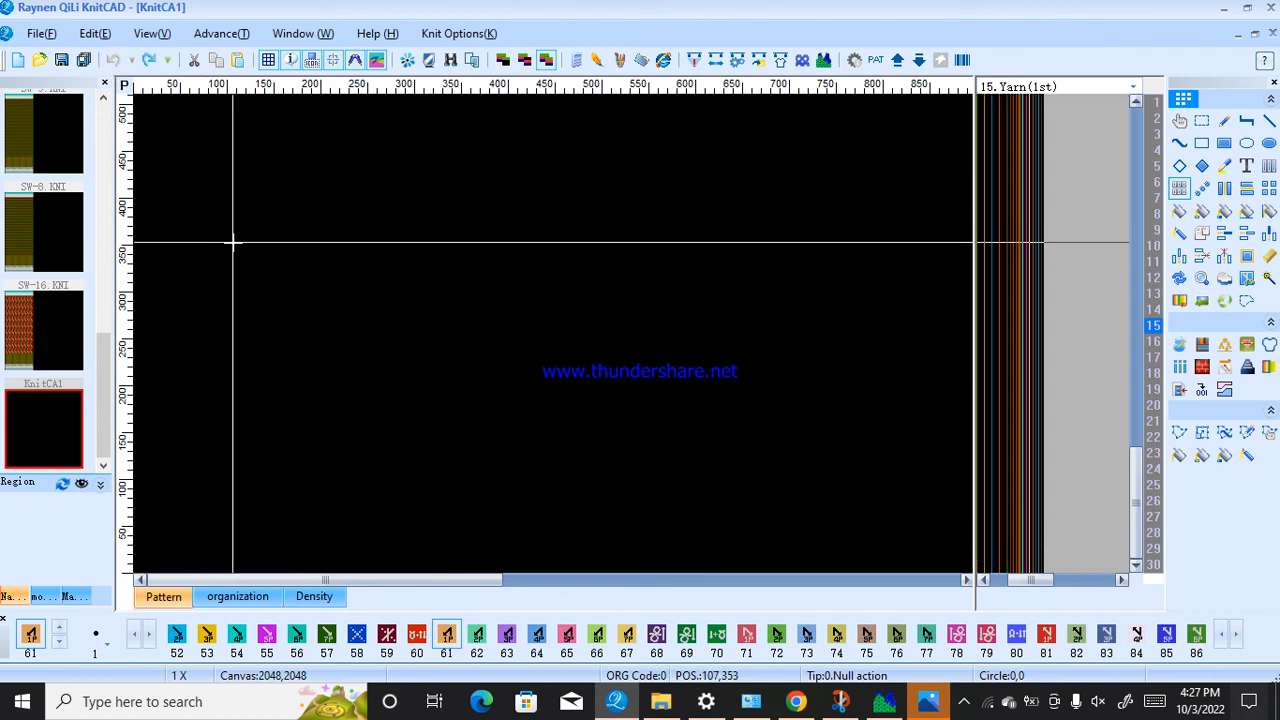
Generate the 325-needle body shape again with Keep Pattern turned off.
left_click(779, 61)
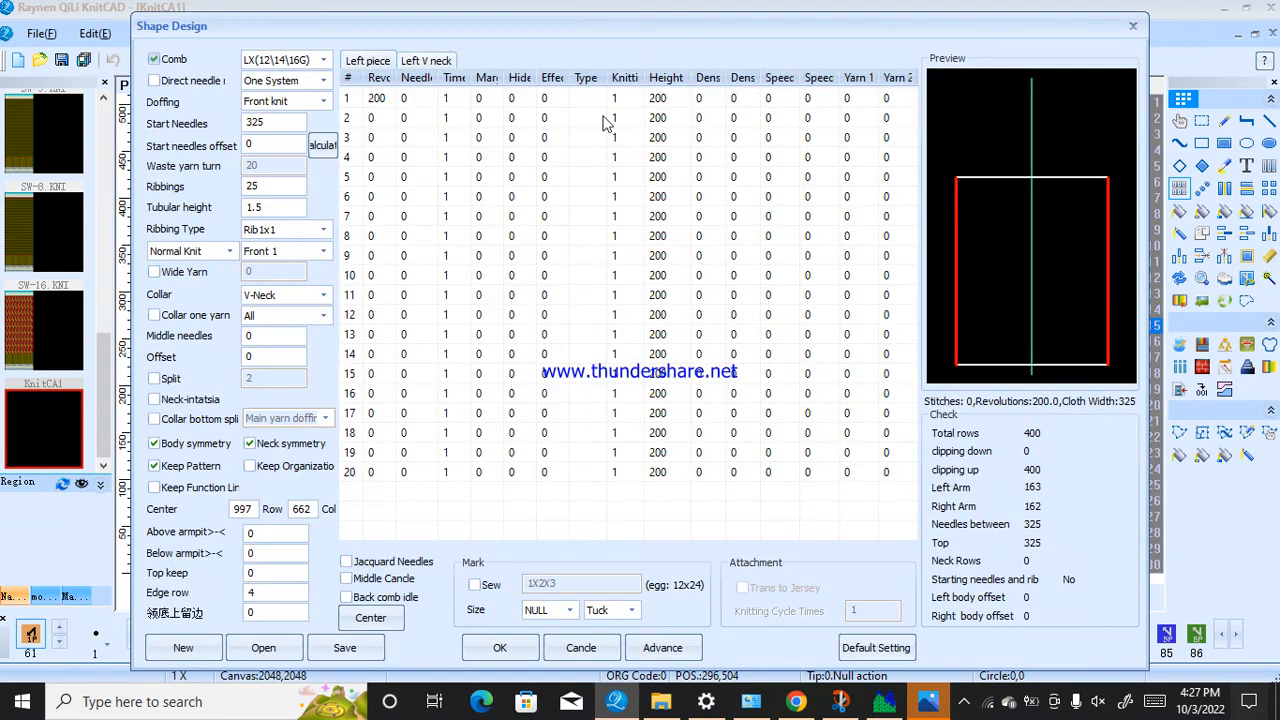
left_click(155, 466)
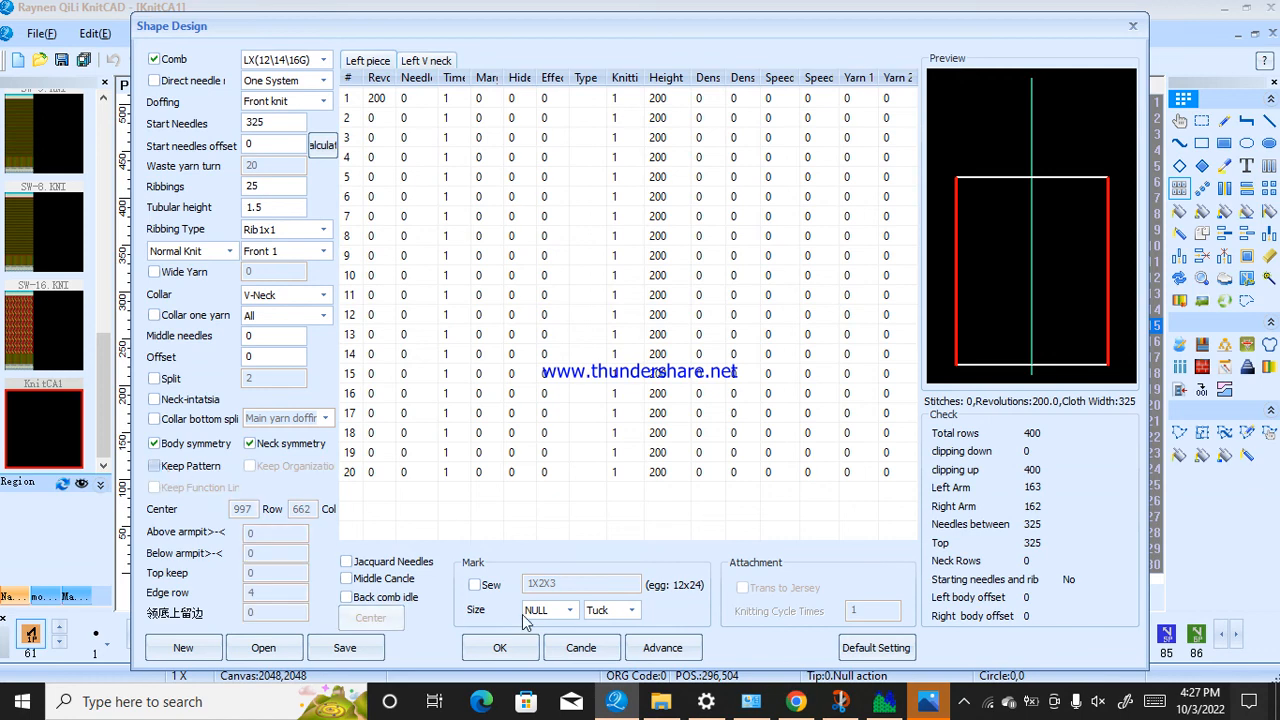
left_click(500, 648)
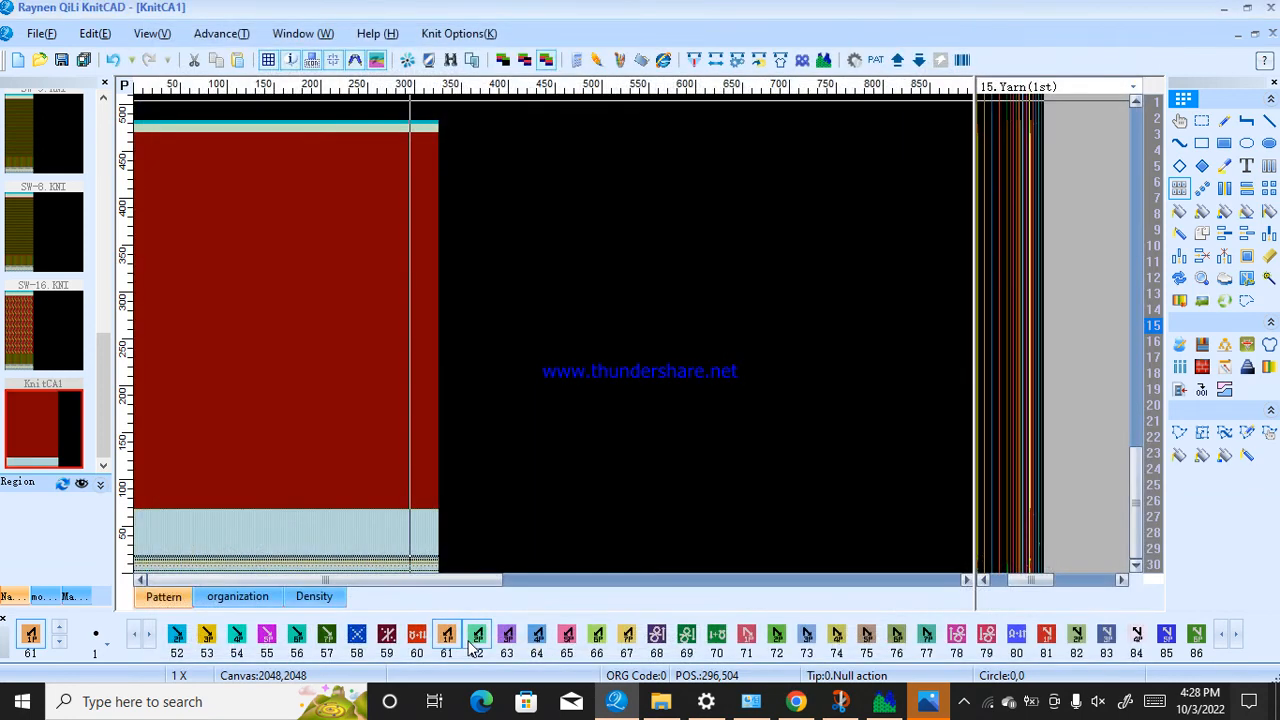
Draw the motif freehand: code 61 on stitches 31, 33, 35, 37 and 42–45 of row 76, with four code 2 stitches beneath the last group.
scroll(290, 345, "up", 2)
scroll(290, 345, "up", 3)
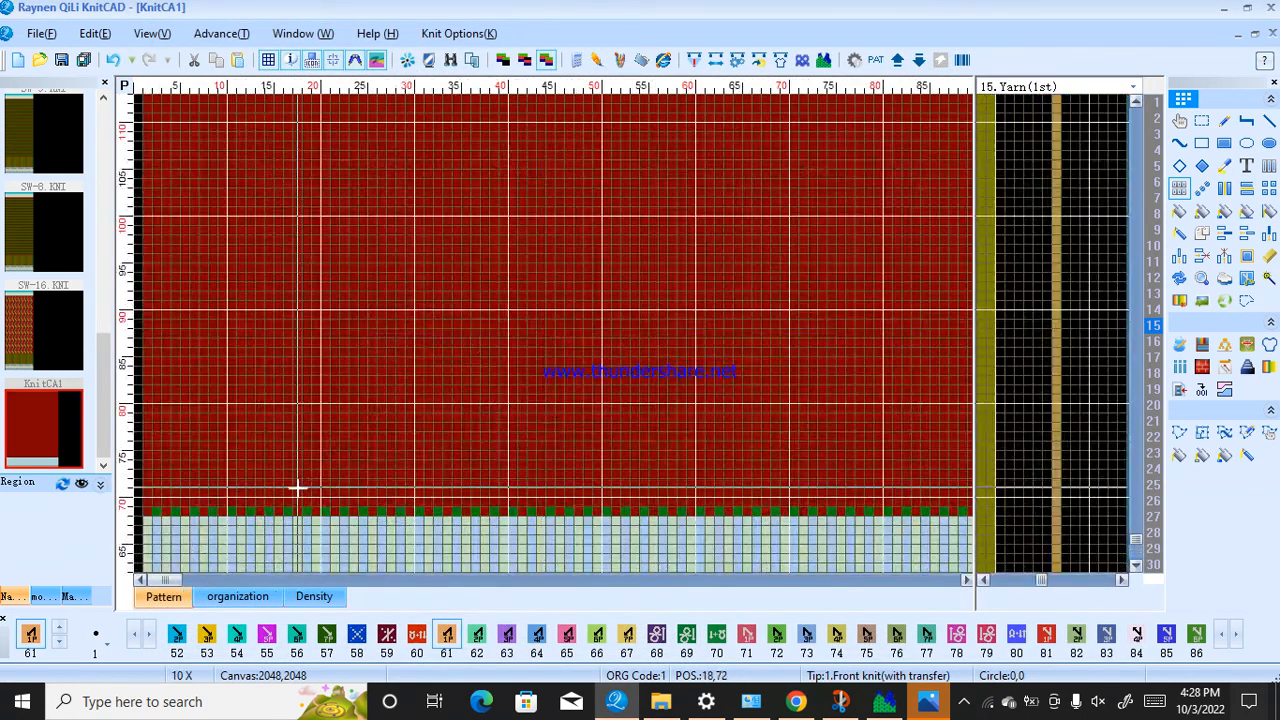
scroll(377, 369, "up", 2)
scroll(563, 334, "down", 2)
scroll(506, 329, "up", 2)
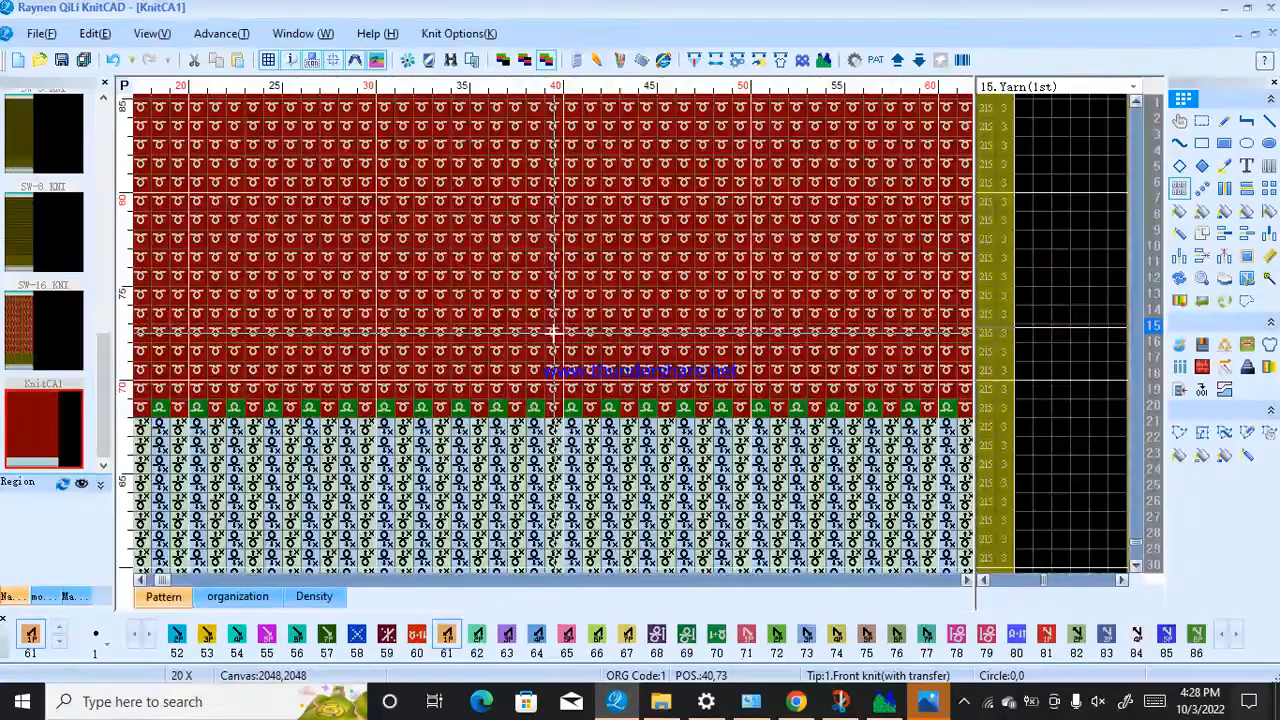
left_click(1224, 122)
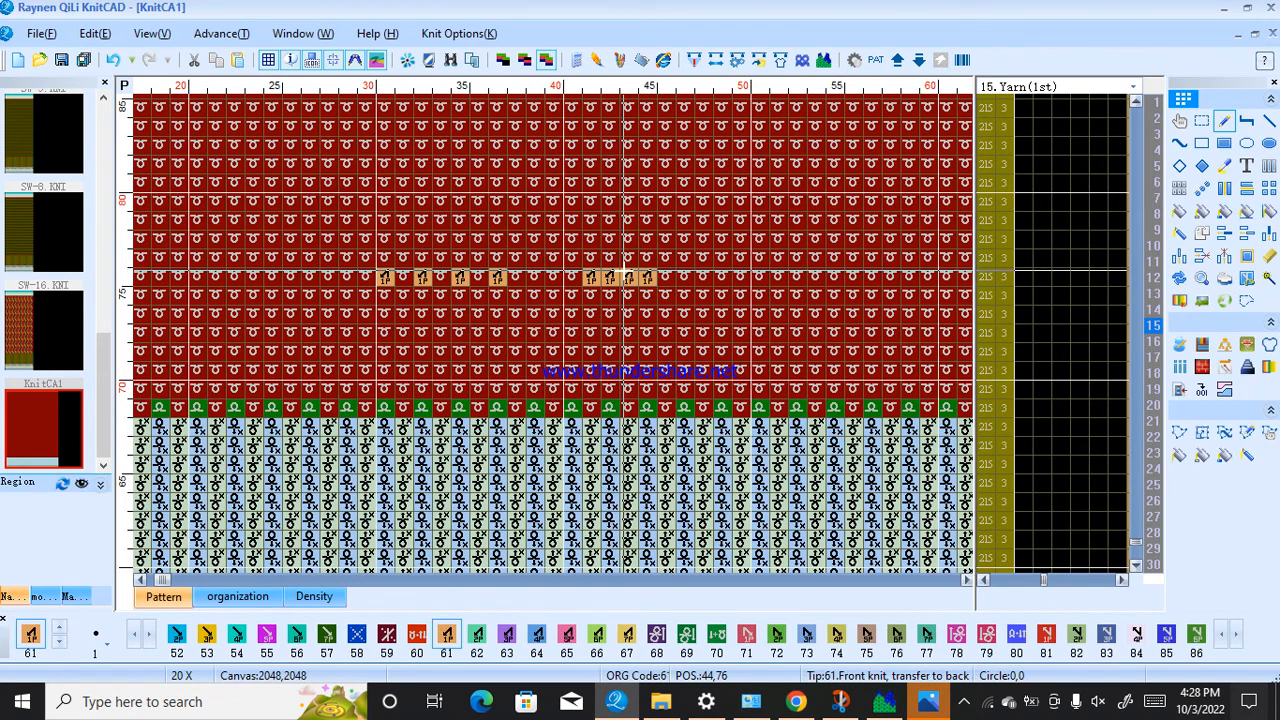
key("2")
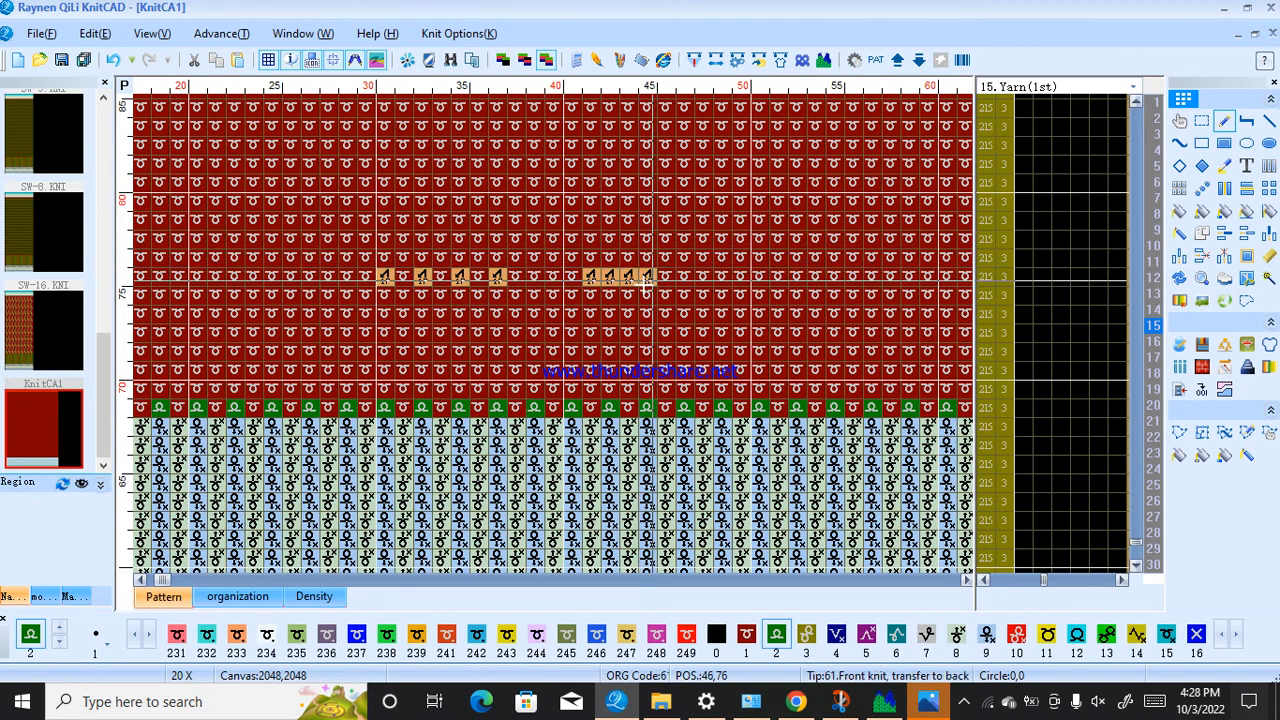
left_click_drag(594, 293, 627, 295)
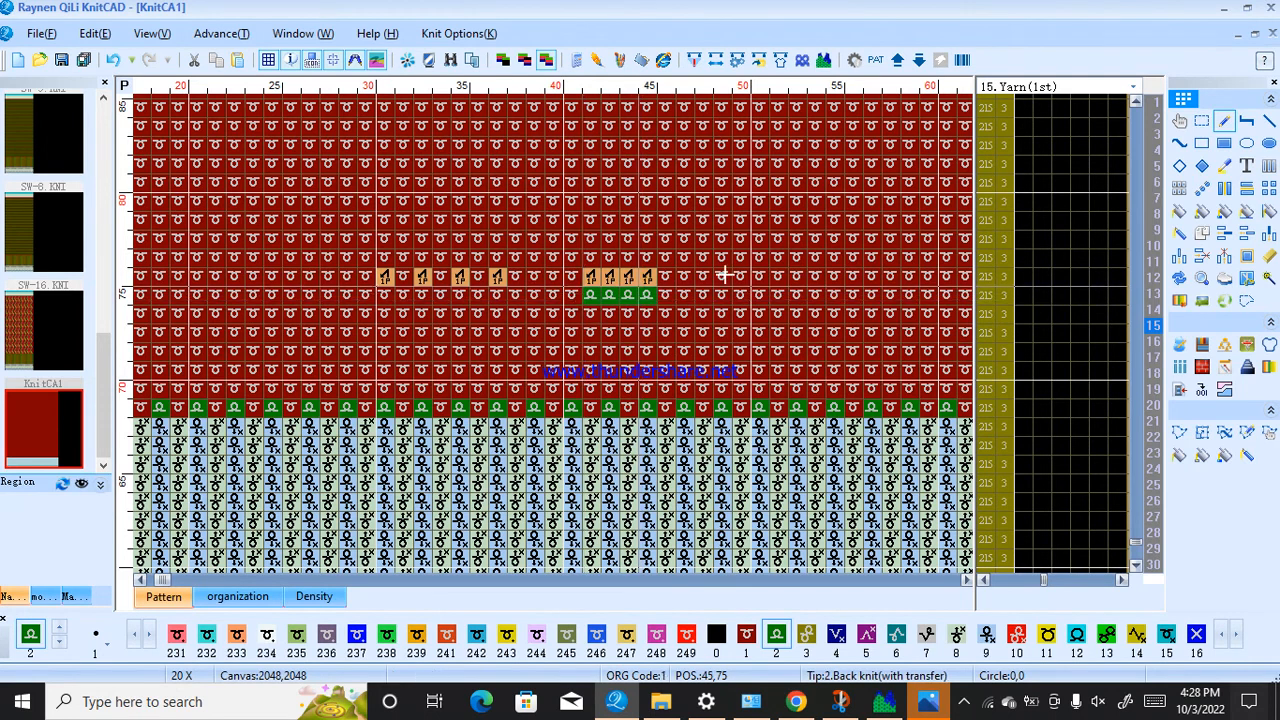
Select the motif as an area 18 stitches wide and 3 rows high, and flat-copy it across to the fabric's right edge.
left_click(1180, 189)
left_click_drag(384, 276, 840, 273)
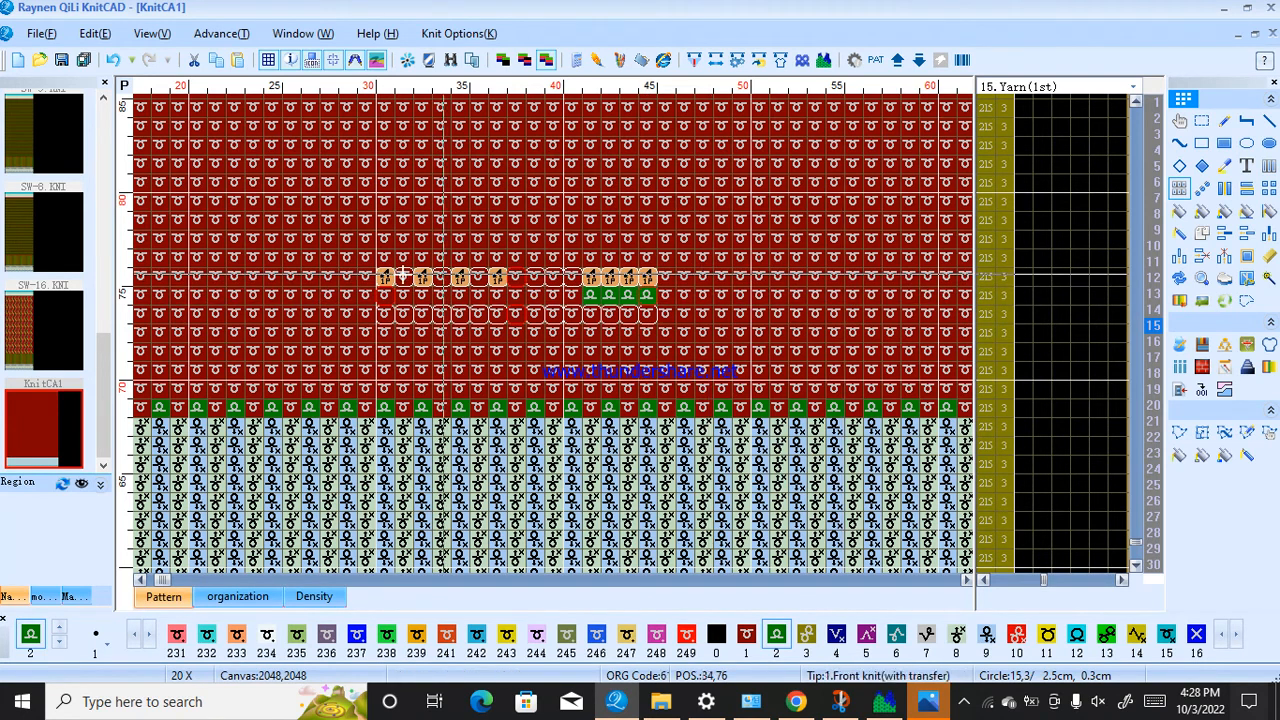
left_click(522, 182)
left_click(606, 217)
left_click(310, 217)
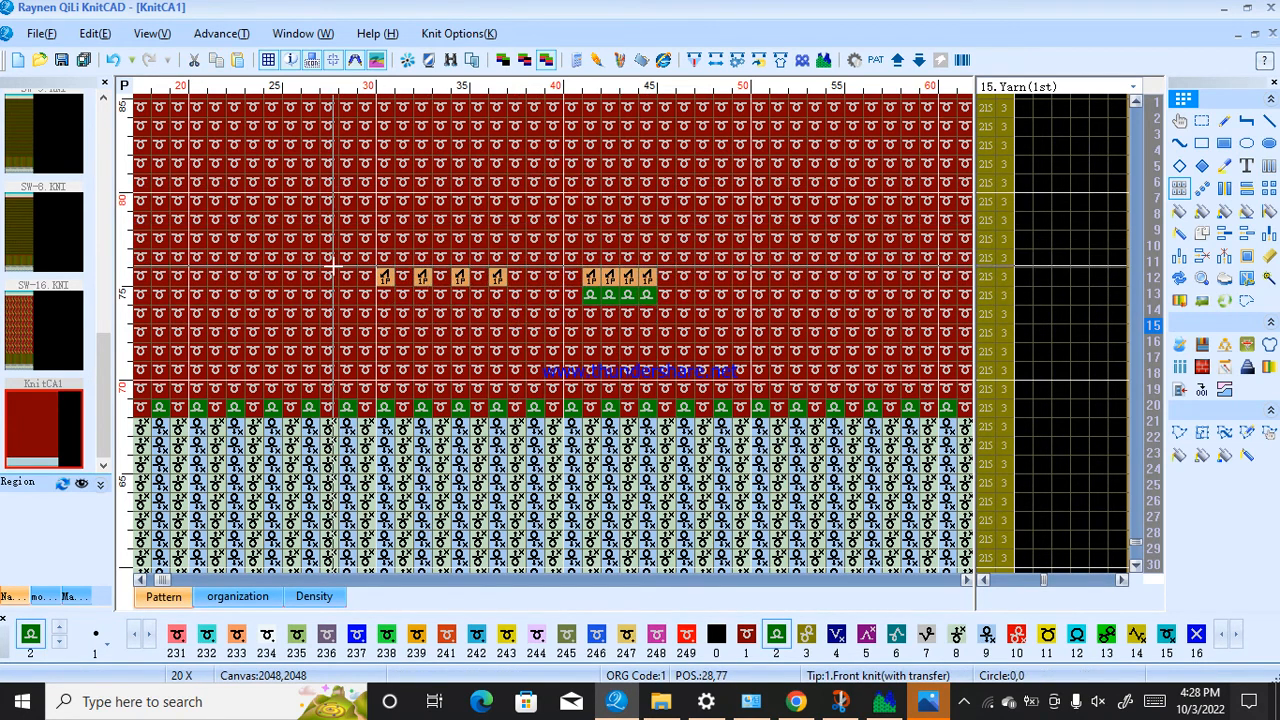
left_click_drag(326, 276, 646, 340)
scroll(880, 270, "down", 3)
scroll(886, 320, "down", 2)
scroll(643, 343, "down", 2)
scroll(563, 320, "up", 4)
scroll(554, 334, "up", 2)
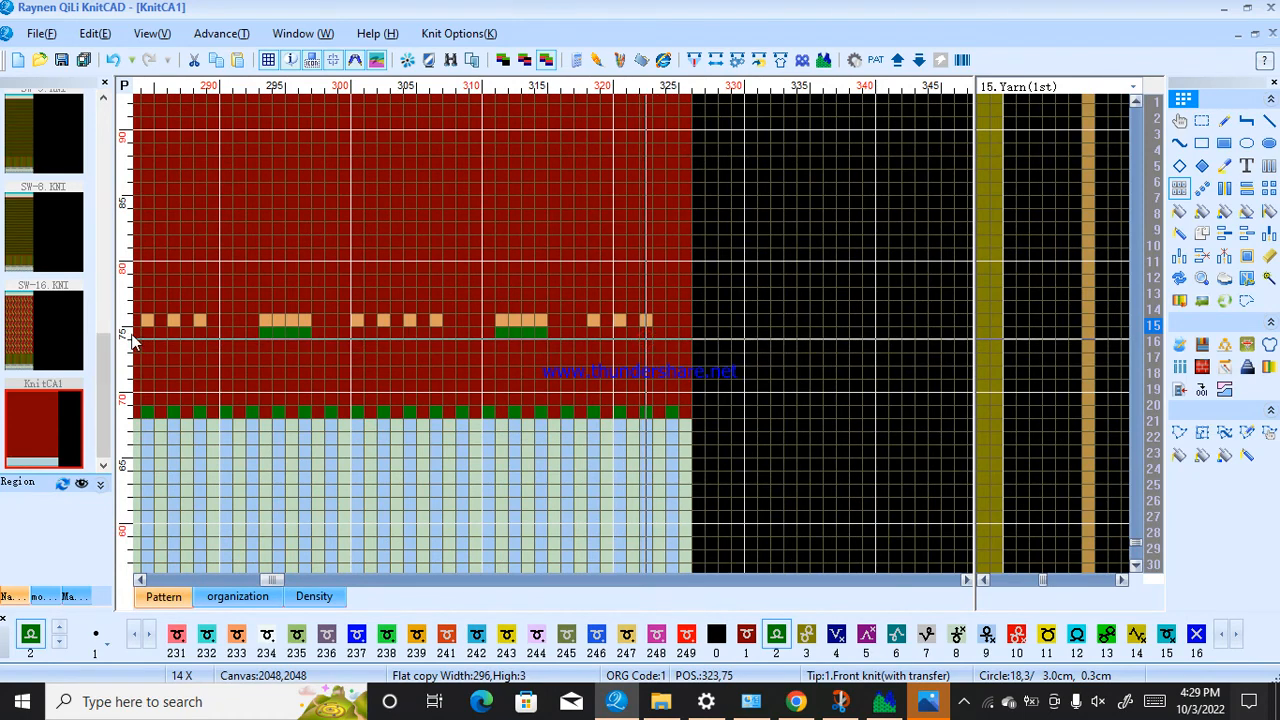
Clear the old selection and select the full repeated motif band as an area of 294 stitches by 2 rows.
scroll(141, 342, "down", 6)
scroll(163, 507, "up", 5)
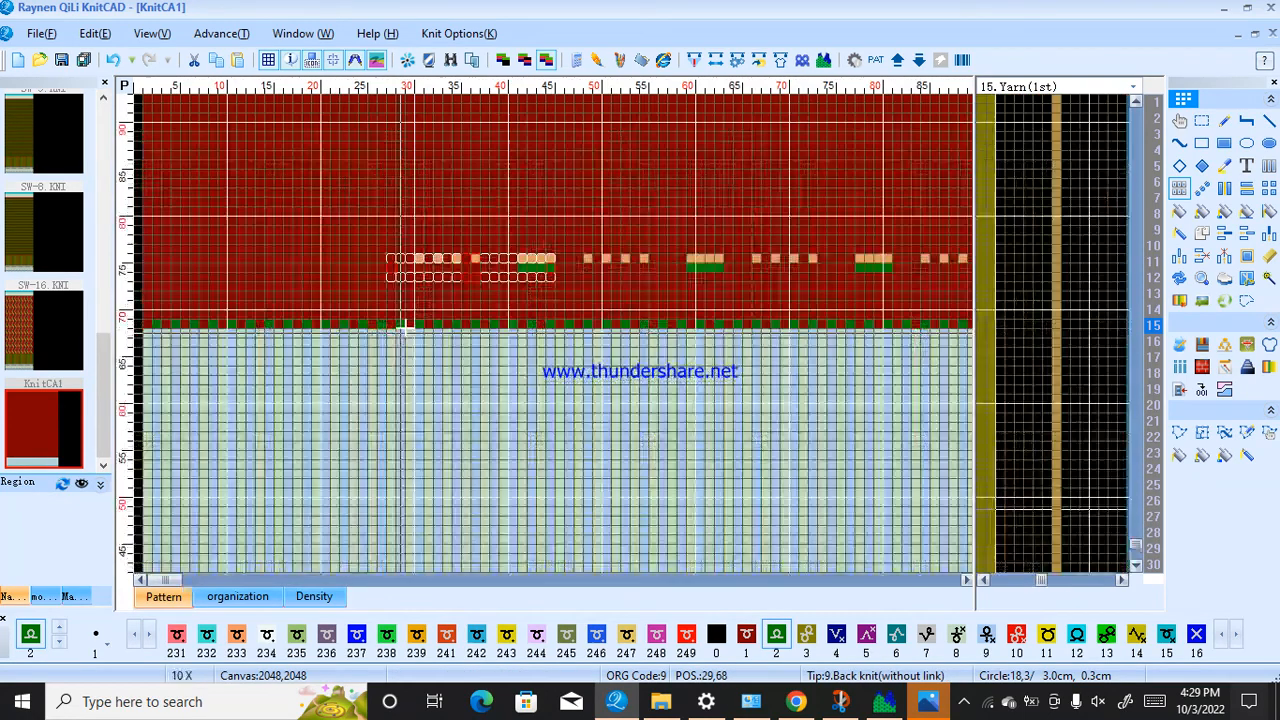
left_click_drag(343, 146, 474, 222)
left_click(449, 263)
scroll(449, 263, "up", 3)
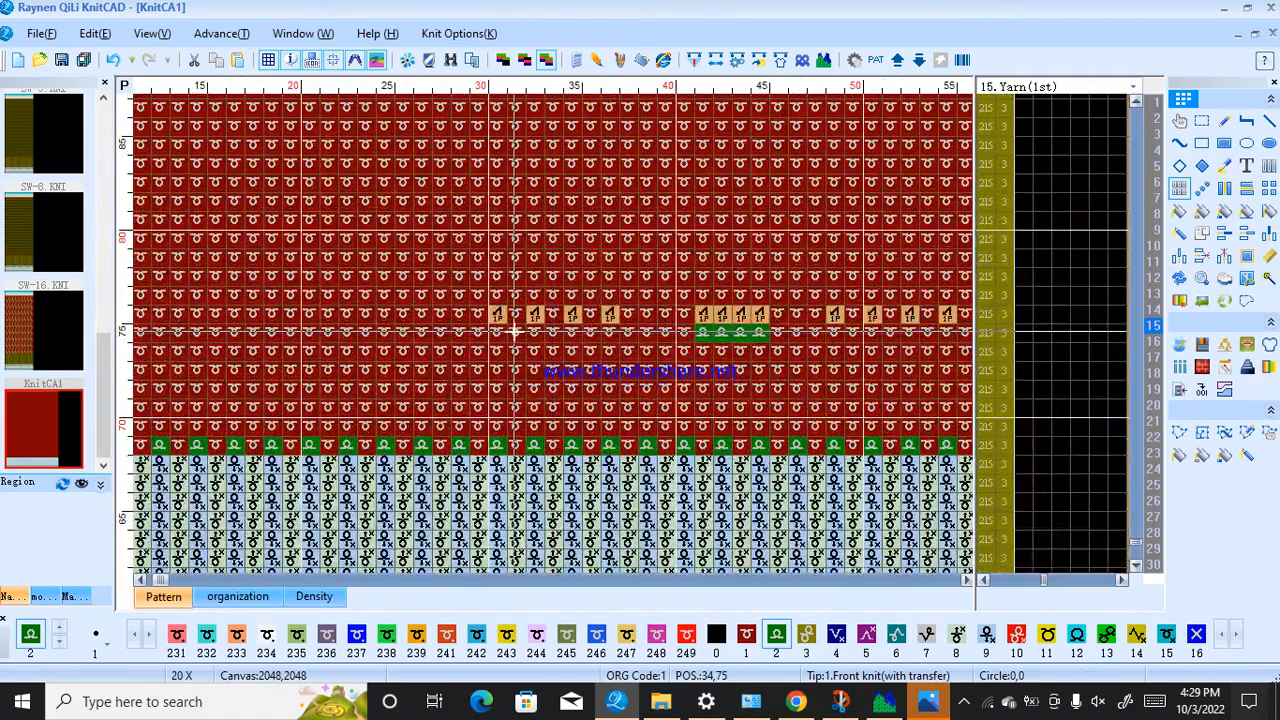
left_click_drag(497, 314, 667, 351)
scroll(667, 351, "down", 8)
left_click_drag(170, 504, 428, 503)
scroll(428, 503, "up", 6)
left_click_drag(556, 334, 612, 331)
scroll(664, 310, "up", 3)
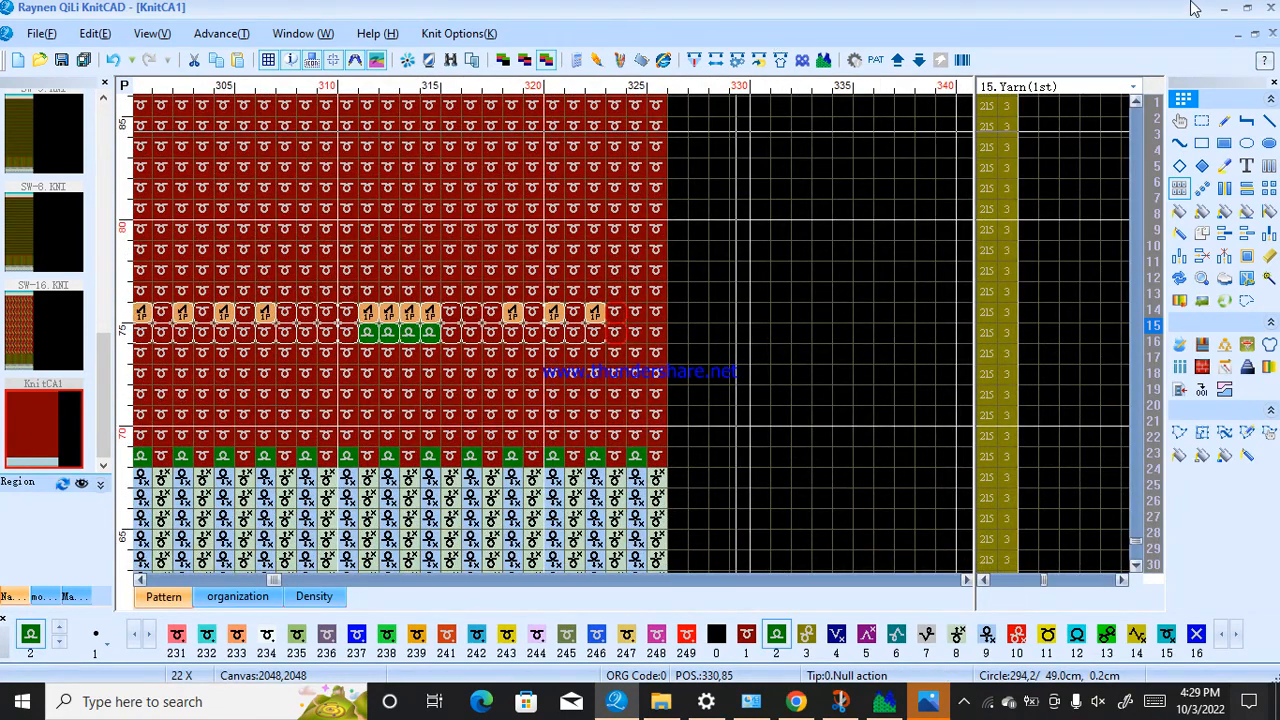
Make four multiple copies of the selected band, each displaced one stitch to the left and two rows up.
left_click(1206, 190)
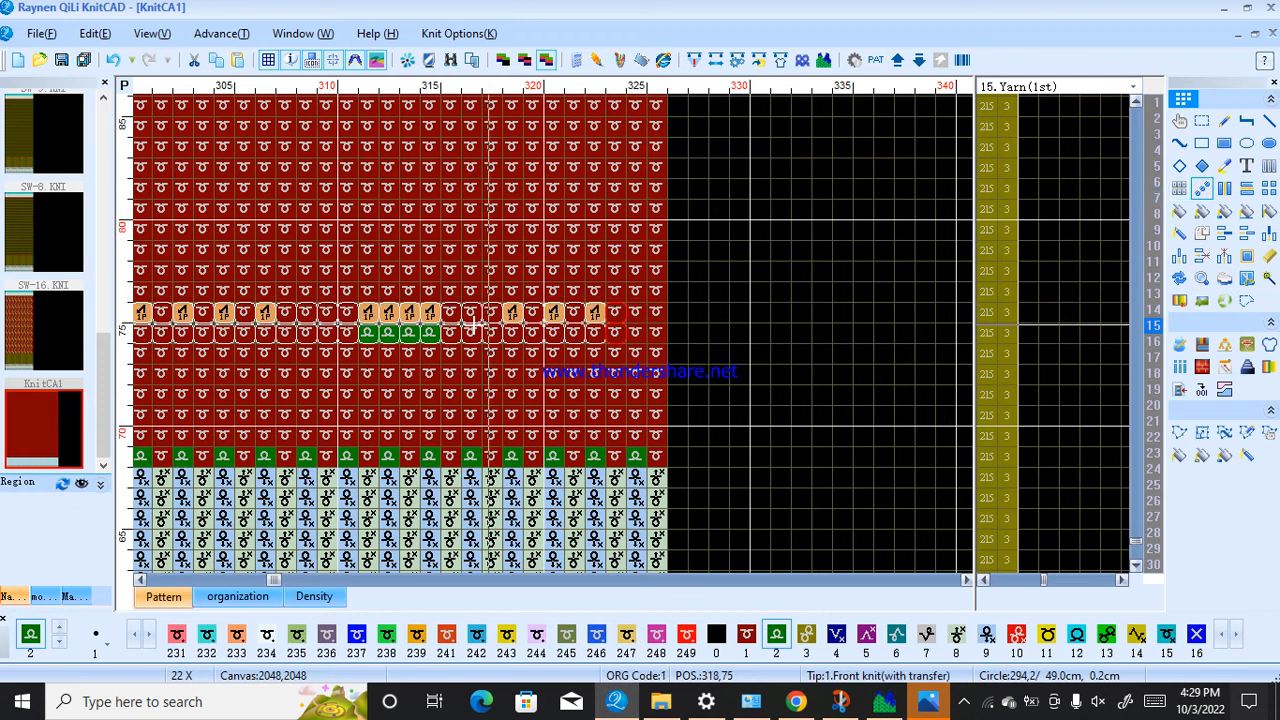
left_click(593, 312)
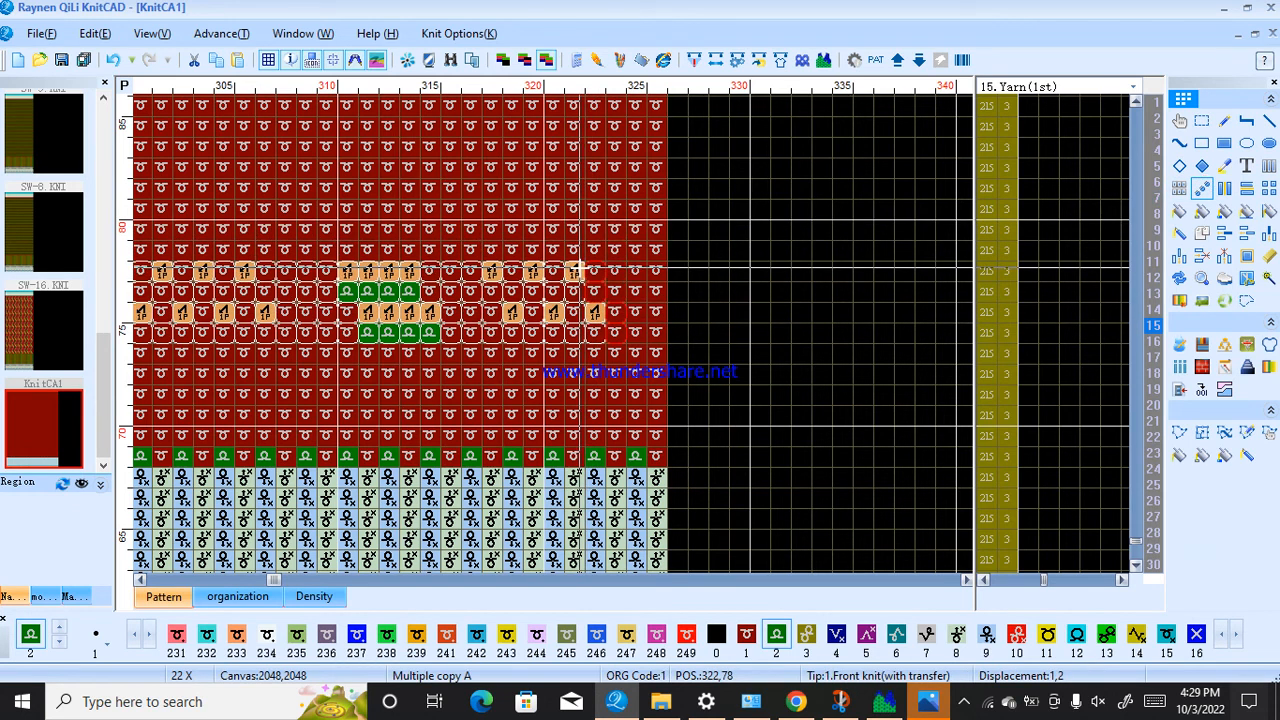
left_click(578, 268)
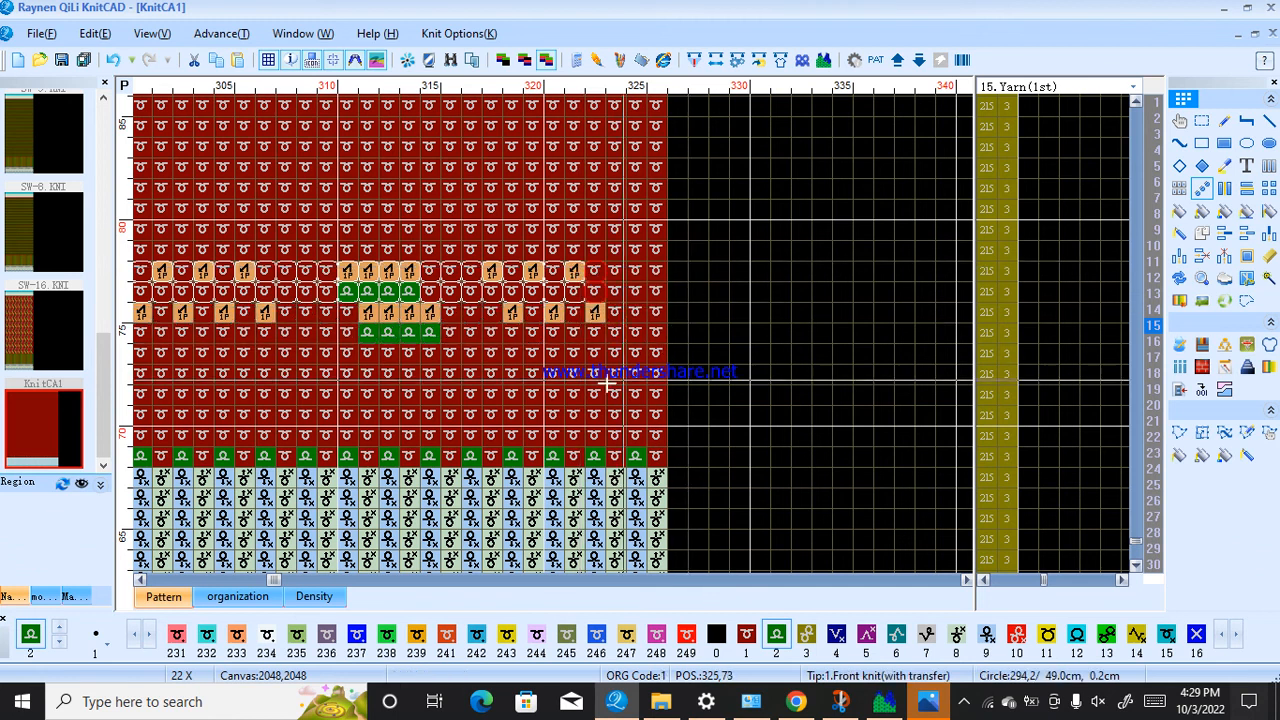
left_click(575, 383)
left_click(575, 383)
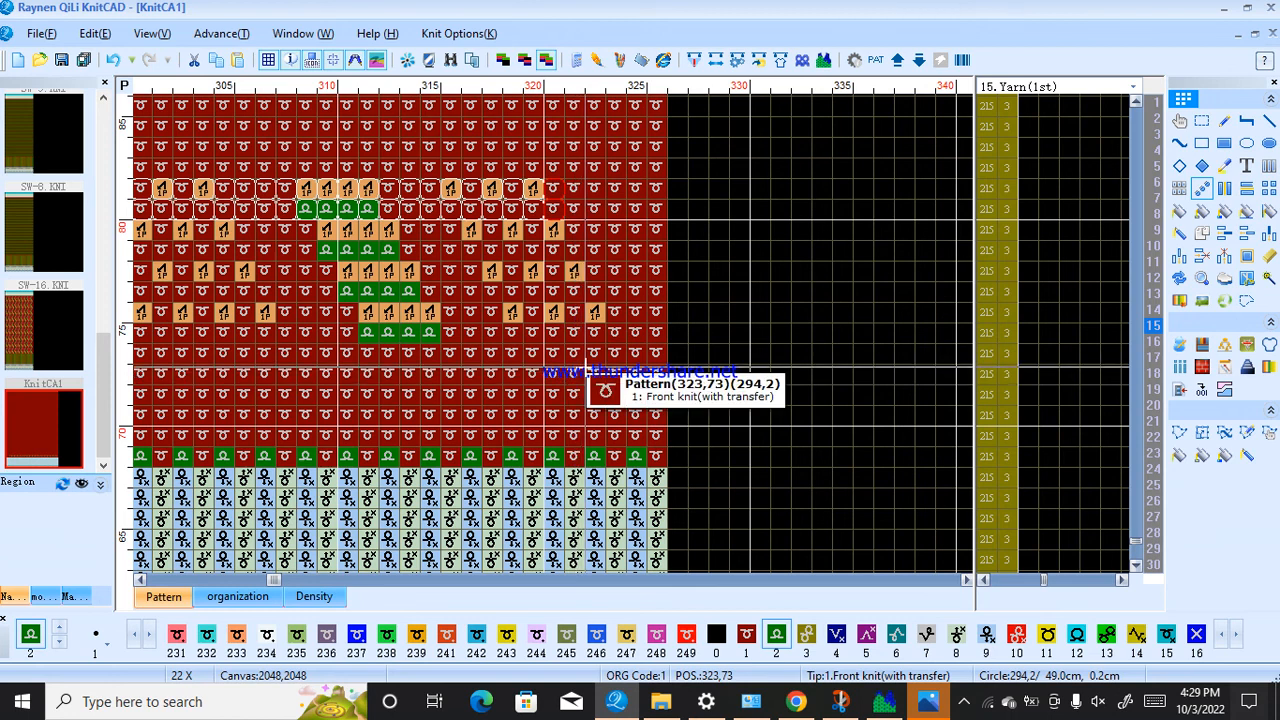
scroll(590, 372, "down", 5)
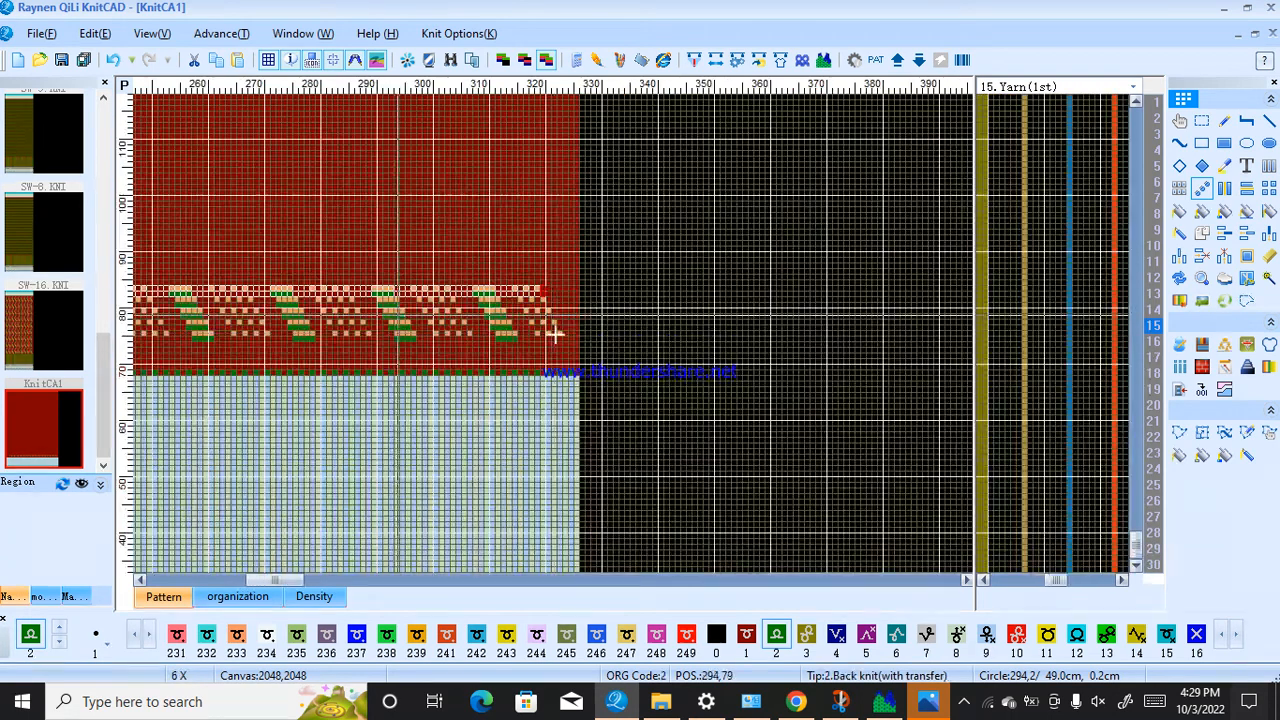
scroll(555, 334, "down", 4)
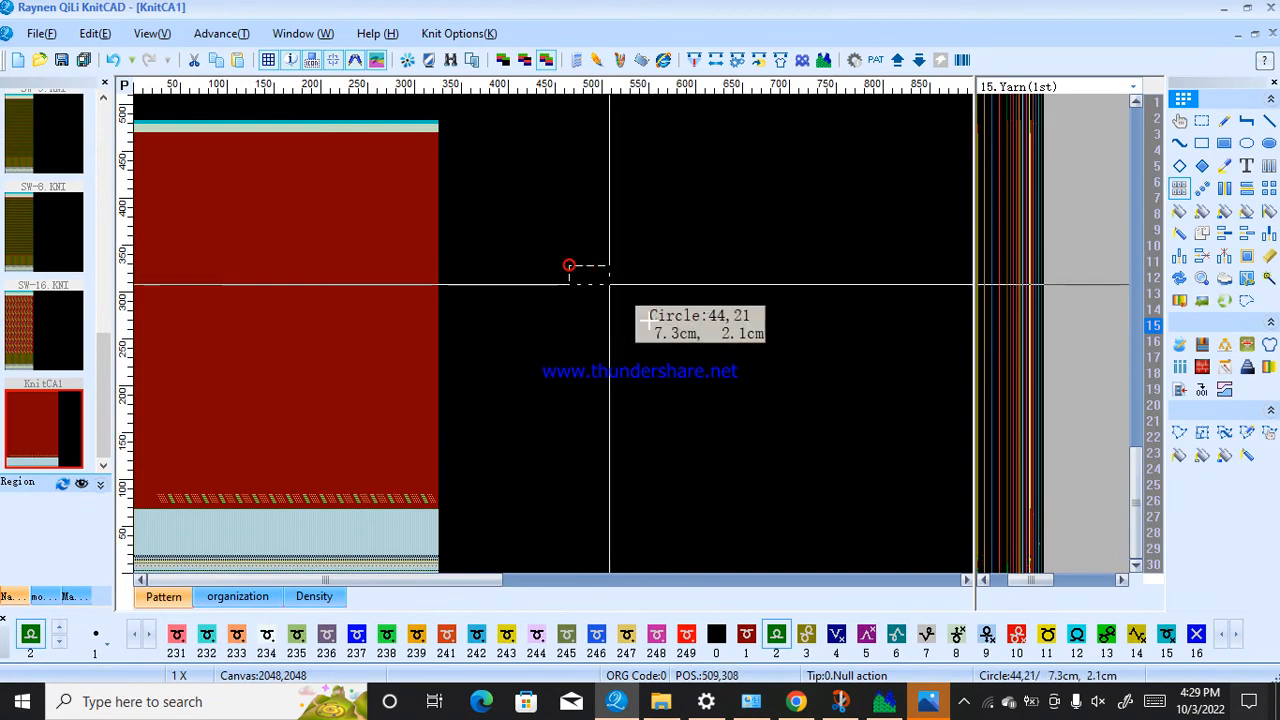
Select the whole stack of slanted motif bands as an area of 298 stitches by 10 rows.
scroll(229, 500, "up", 5)
scroll(380, 207, "up", 2)
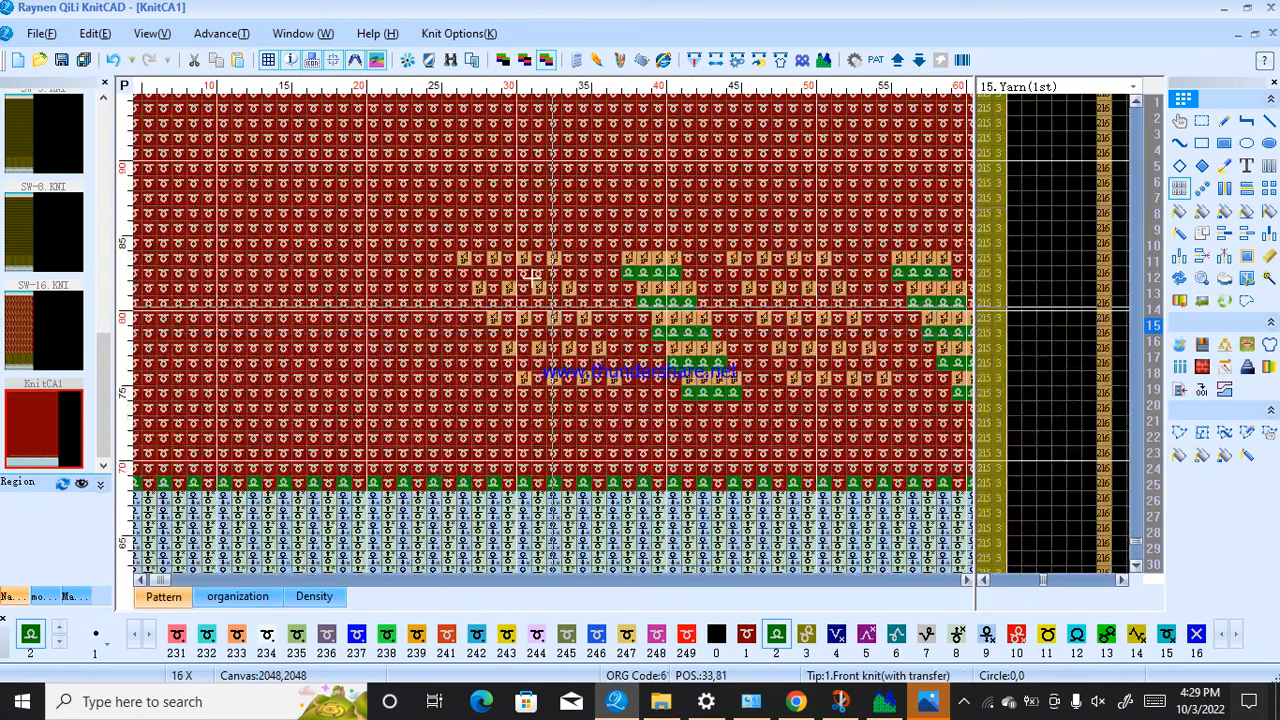
left_click(462, 256)
scroll(733, 345, "down", 1)
scroll(555, 334, "down", 5)
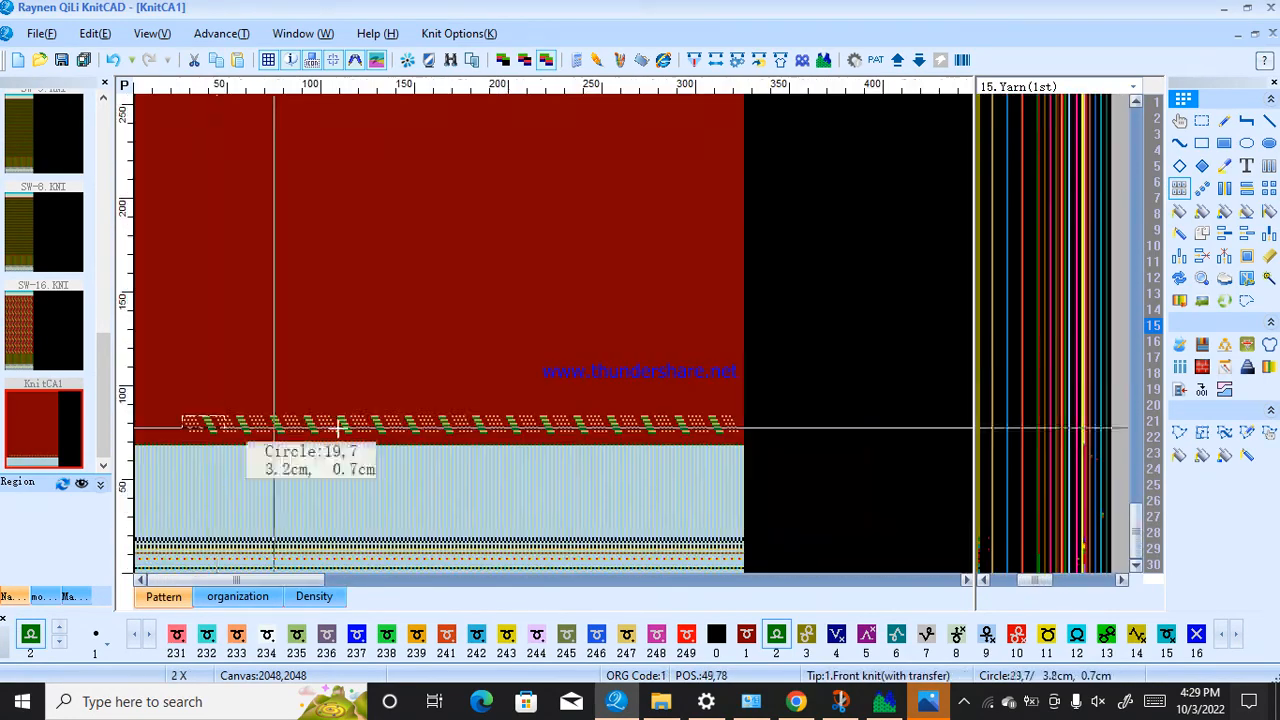
scroll(733, 435, "up", 4)
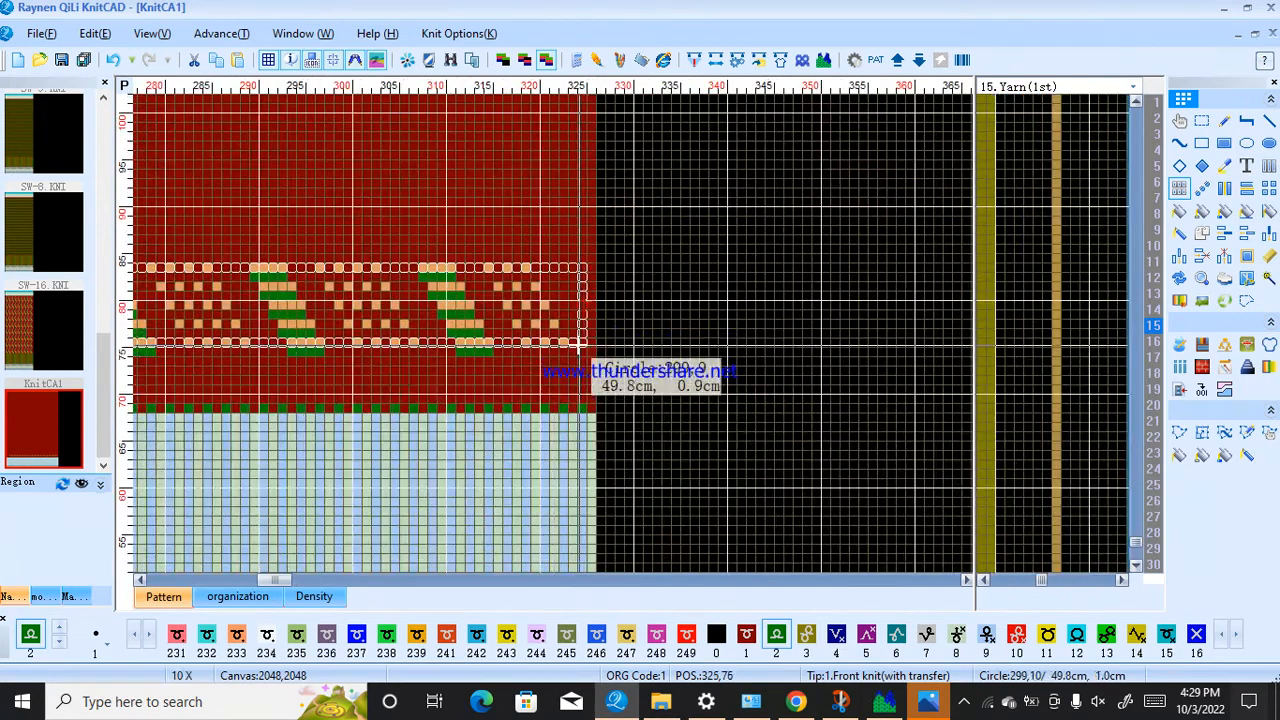
scroll(557, 340, "up", 5)
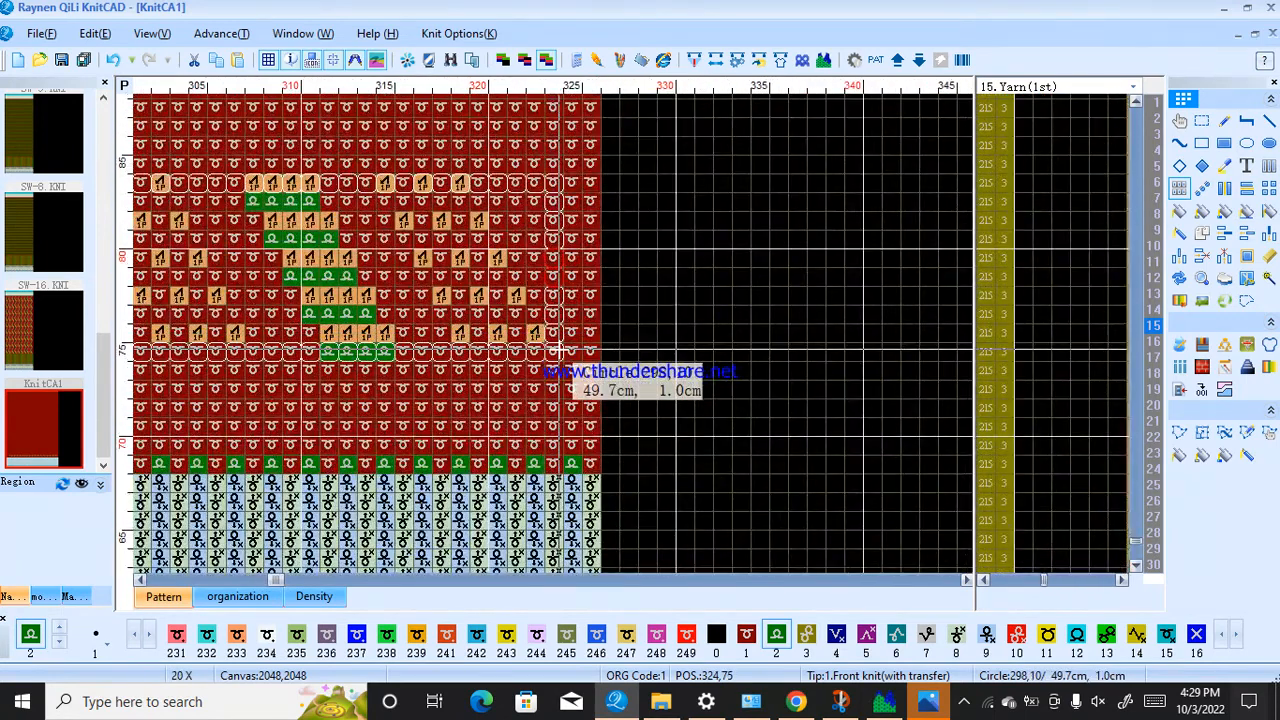
left_click(560, 349)
Try a vertical flip of the selected block, undo it, and place a left-right mirrored copy directly above the block.
left_click(1245, 187)
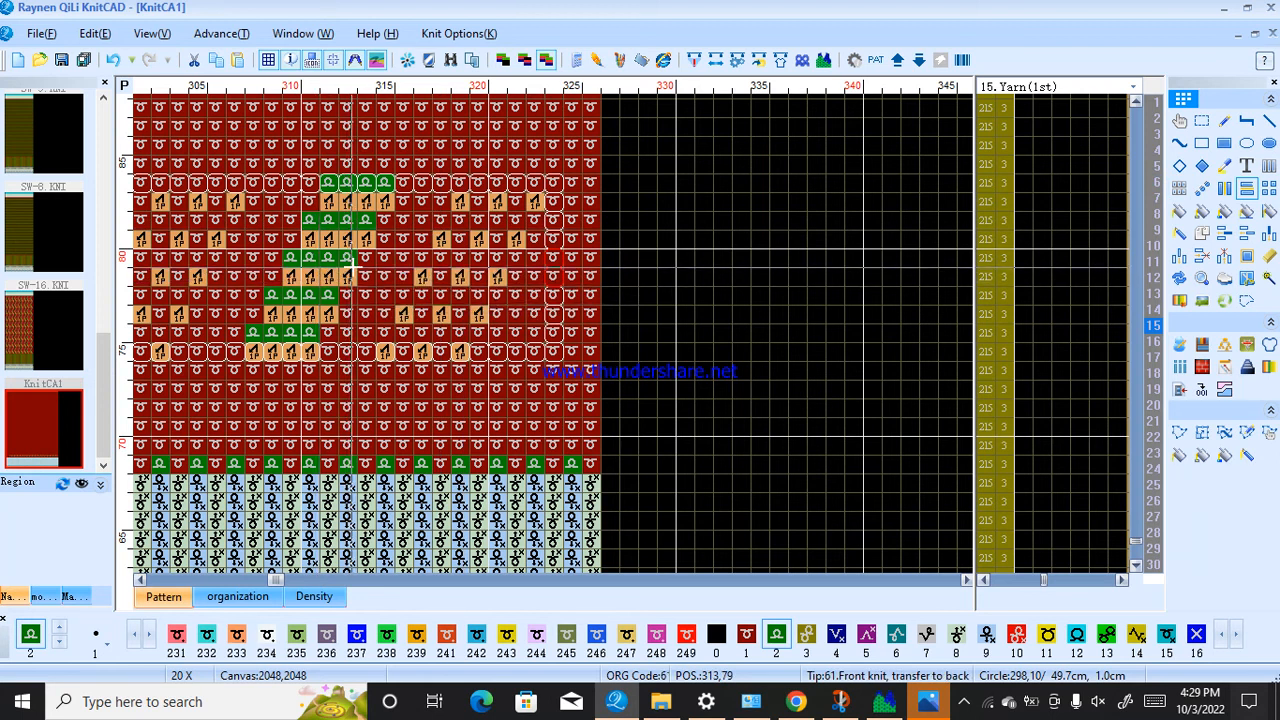
left_click(113, 61)
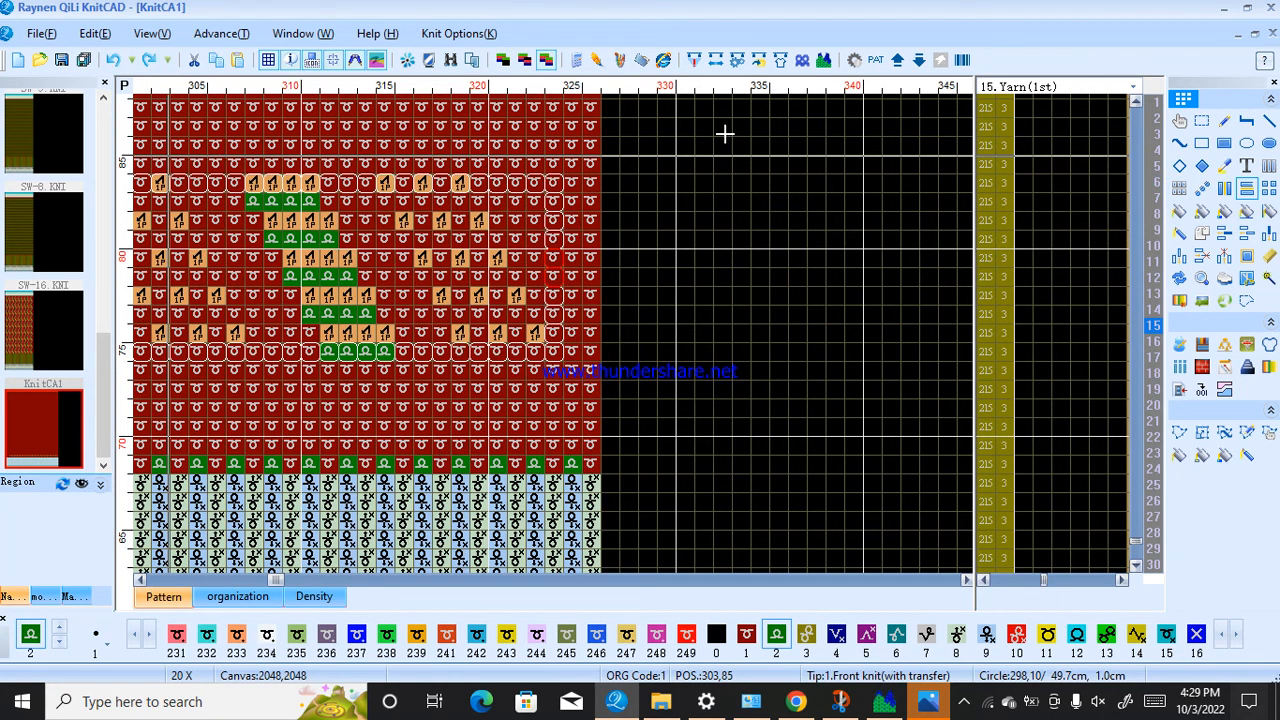
left_click(1222, 191)
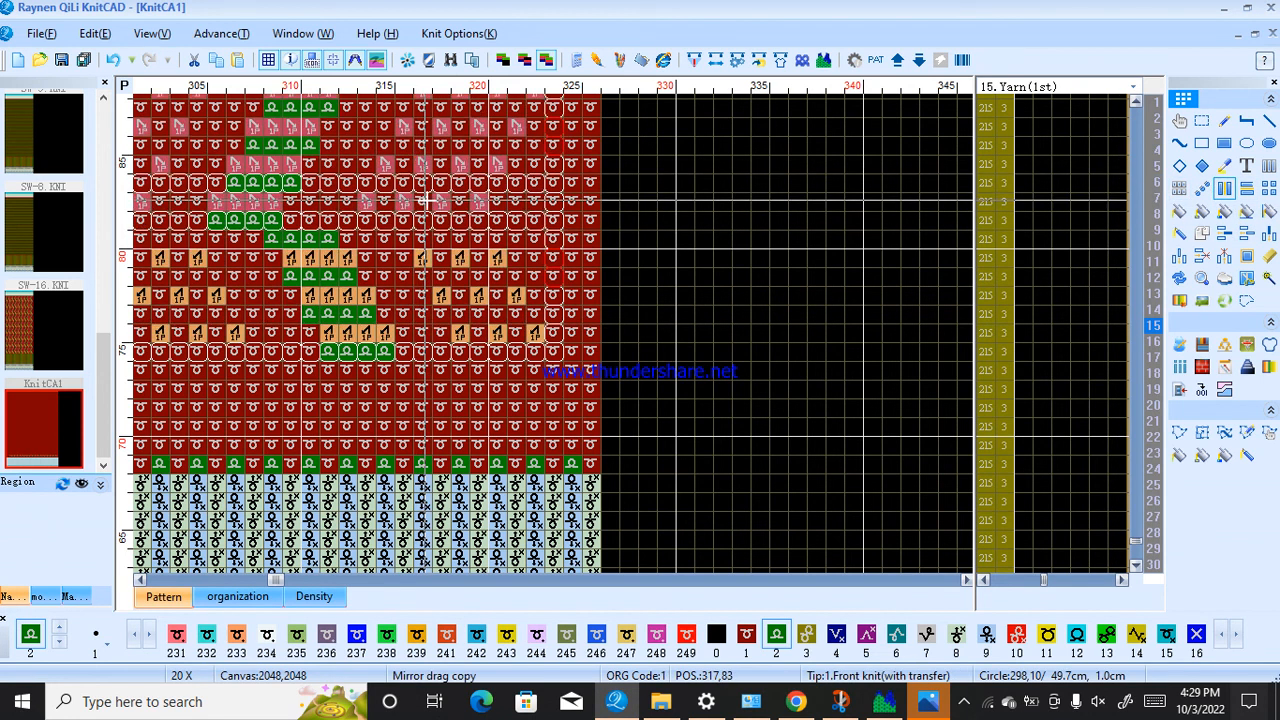
scroll(426, 203, "down", 3)
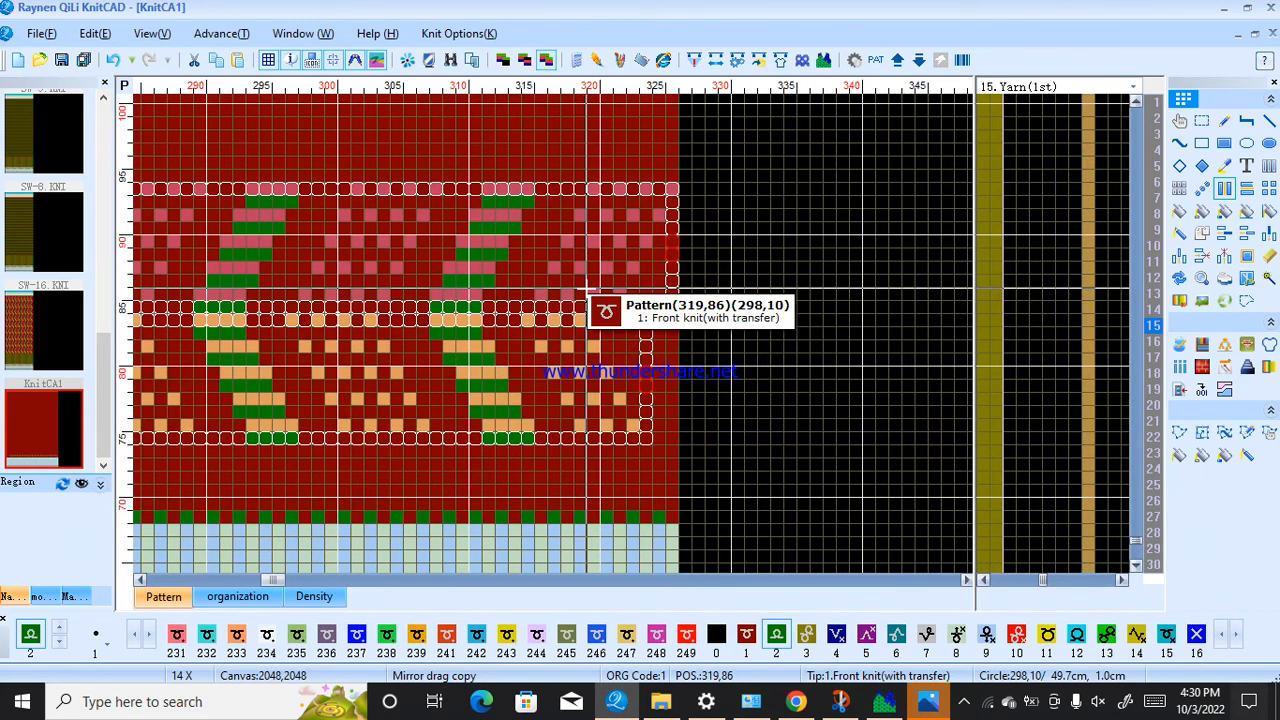
left_click(511, 343)
Select the combined zigzag band, original and mirrored halves together, as an area of 288 stitches by 25 rows.
scroll(749, 271, "down", 6)
scroll(463, 397, "up", 6)
scroll(496, 321, "down", 4)
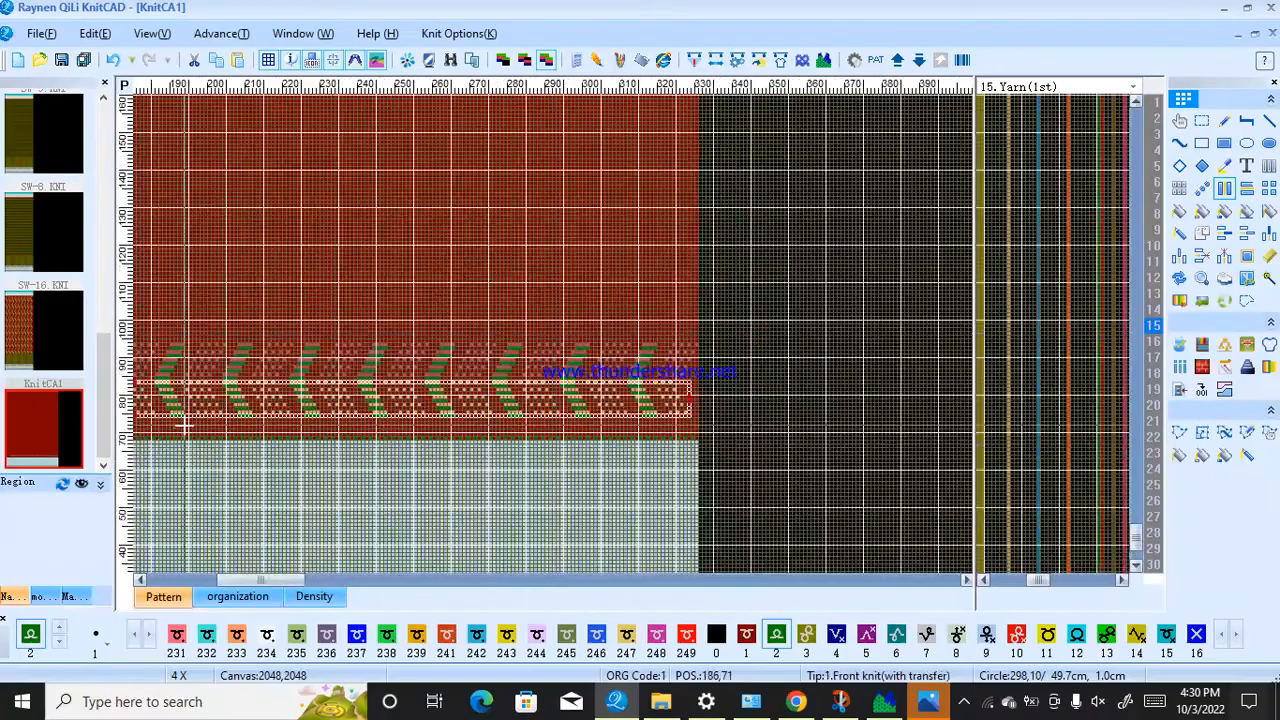
scroll(540, 320, "up", 4)
scroll(554, 333, "down", 6)
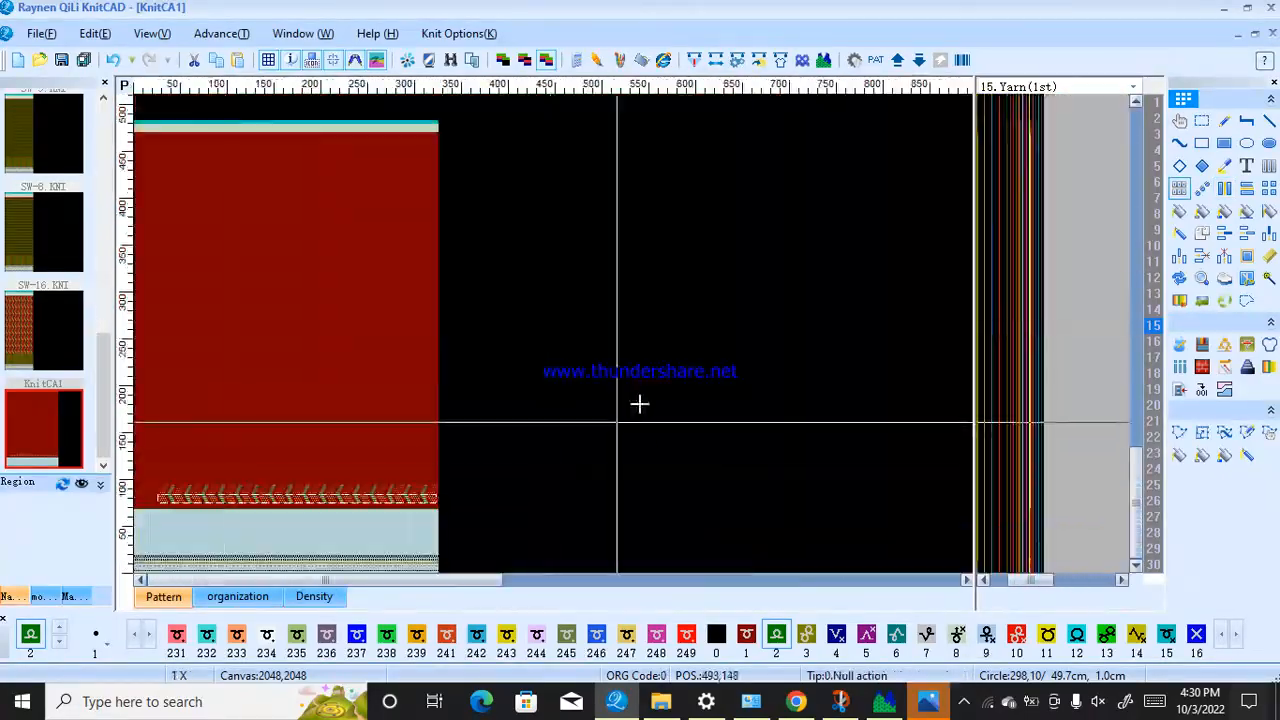
scroll(171, 491, "up", 5)
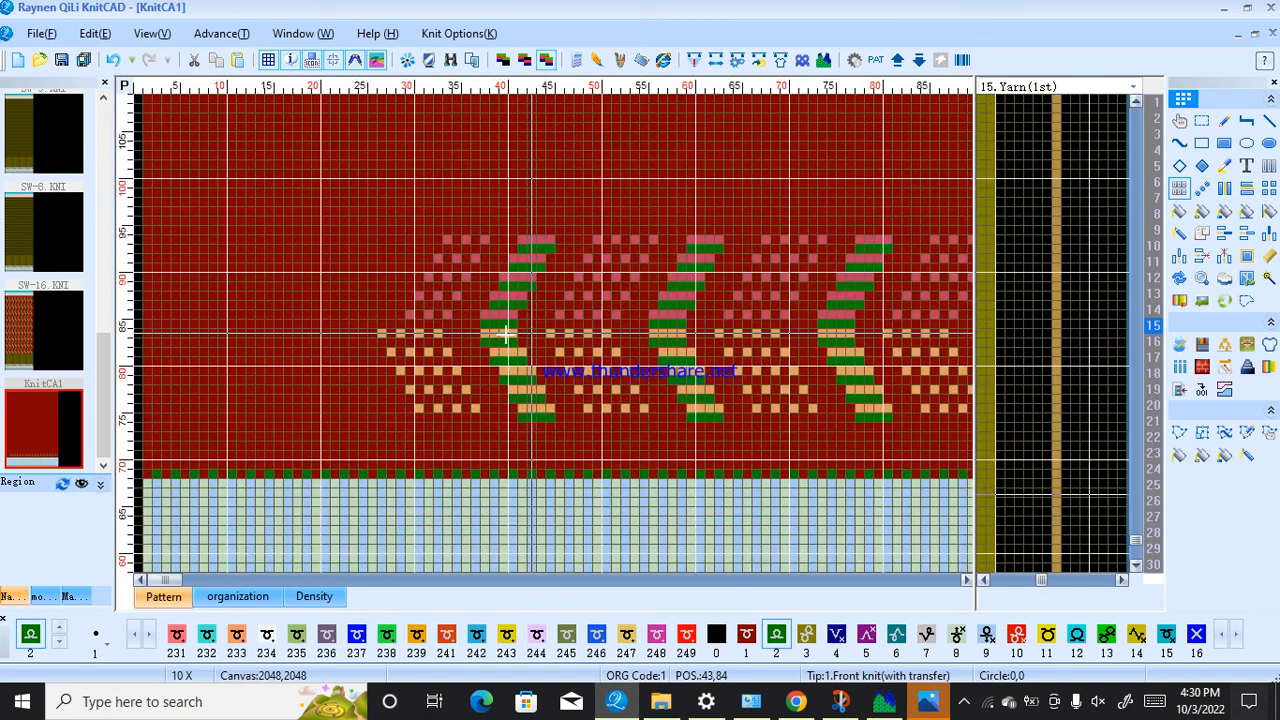
left_click_drag(482, 212, 766, 345)
scroll(832, 392, "down", 5)
scroll(416, 504, "up", 4)
scroll(514, 334, "down", 2)
scroll(347, 497, "down", 2)
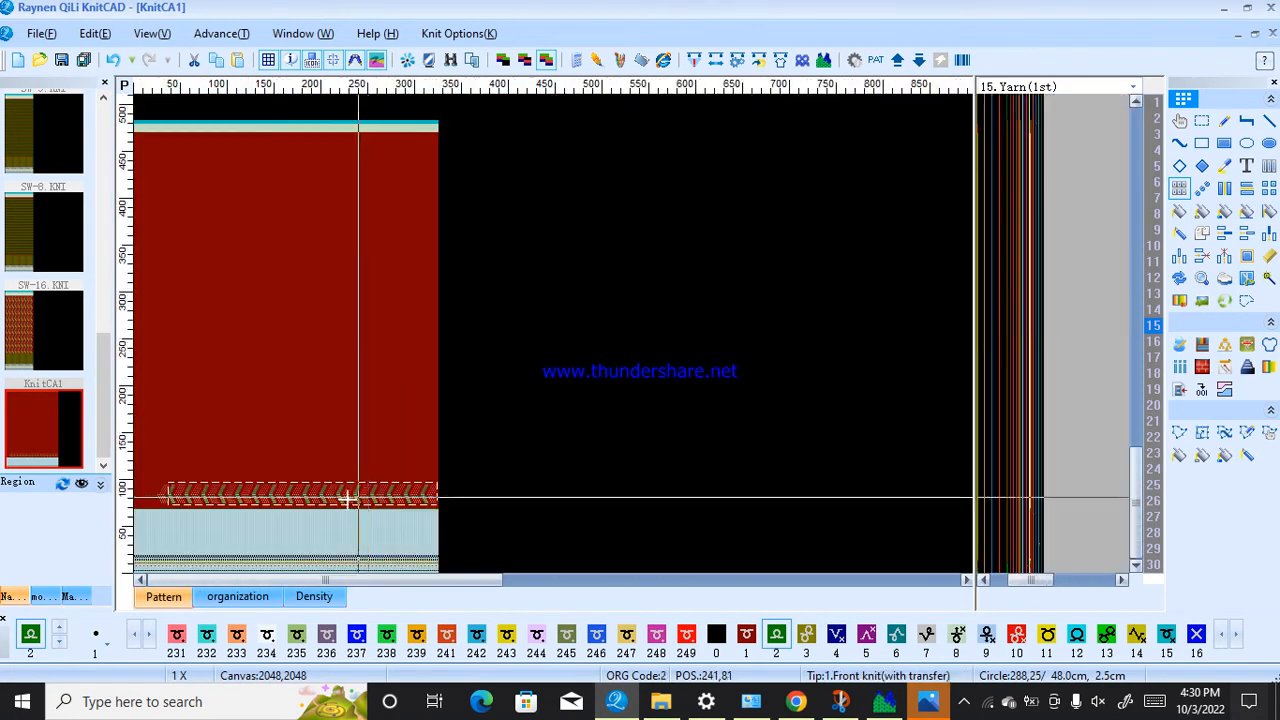
Select the zigzag band with a rectangular selection as an area of 276 stitches by 36 rows.
scroll(175, 497, "up", 3)
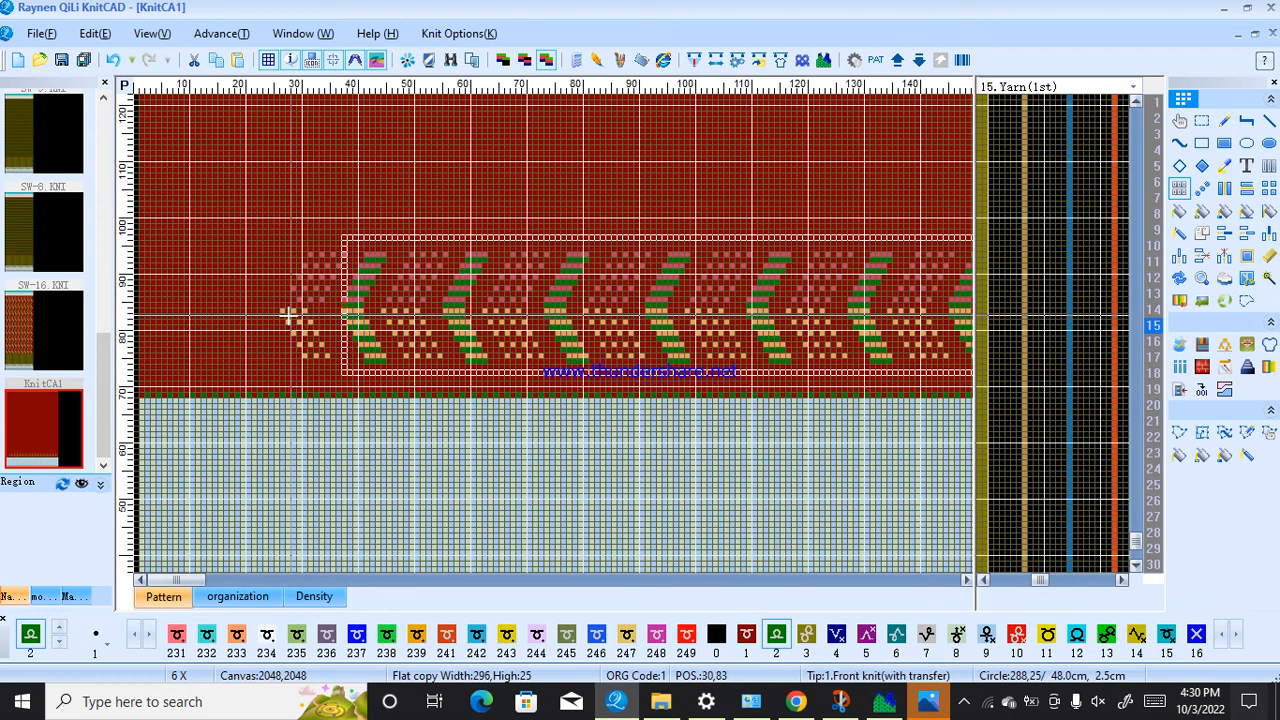
left_click(1225, 120)
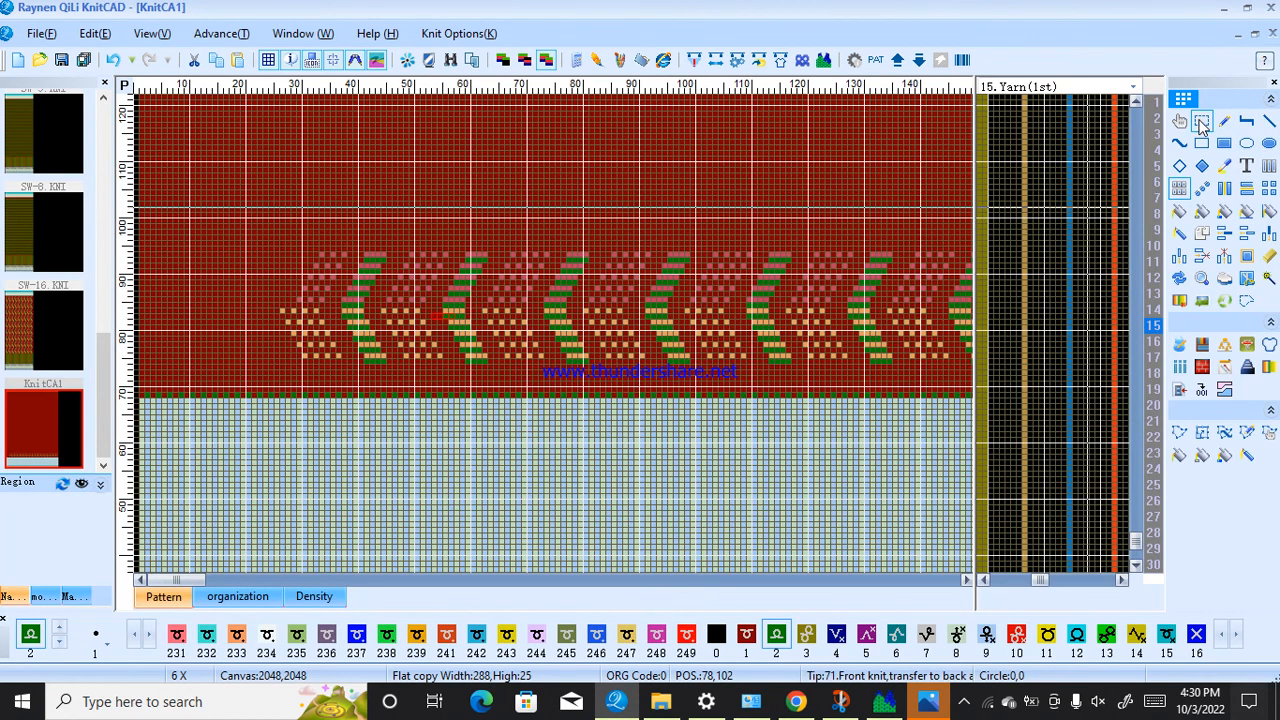
left_click(1203, 122)
left_click_drag(226, 227, 403, 502)
scroll(785, 372, "down", 3)
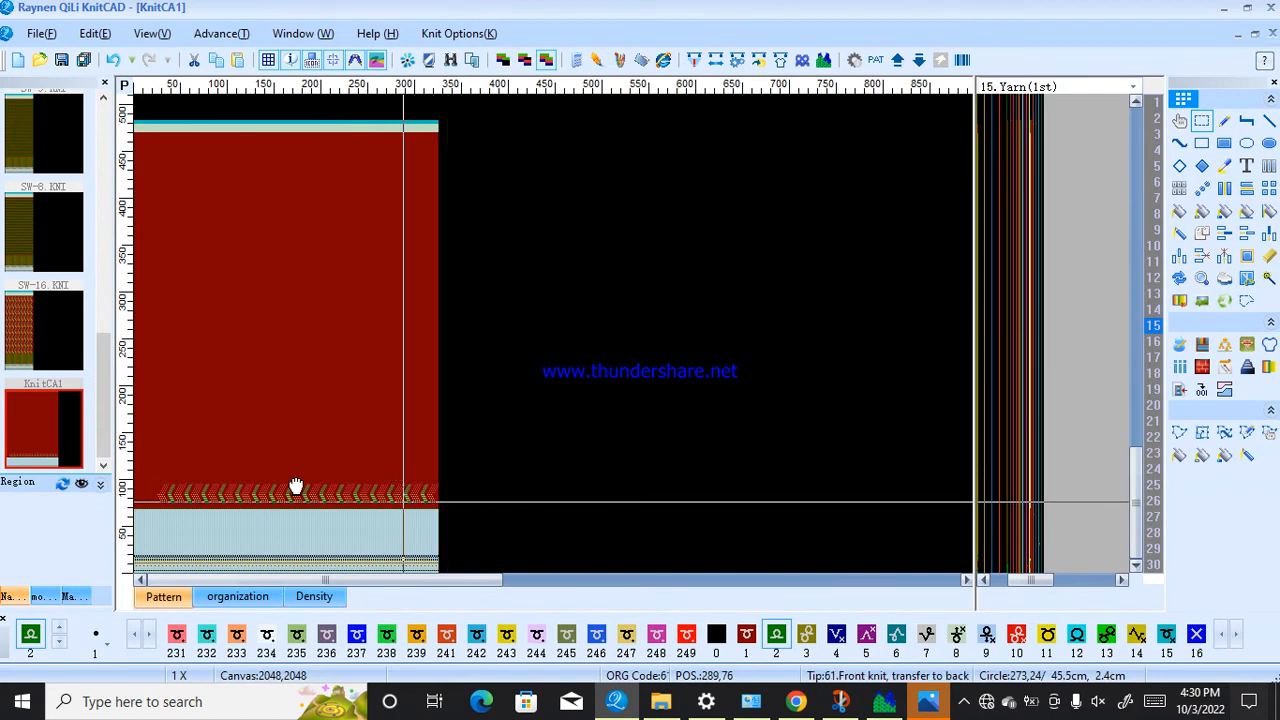
left_click_drag(163, 469, 421, 501)
Place a copy of the selected band close to the panel's left edge, starting at stitch 5, and clear the selection.
scroll(254, 509, "up", 3)
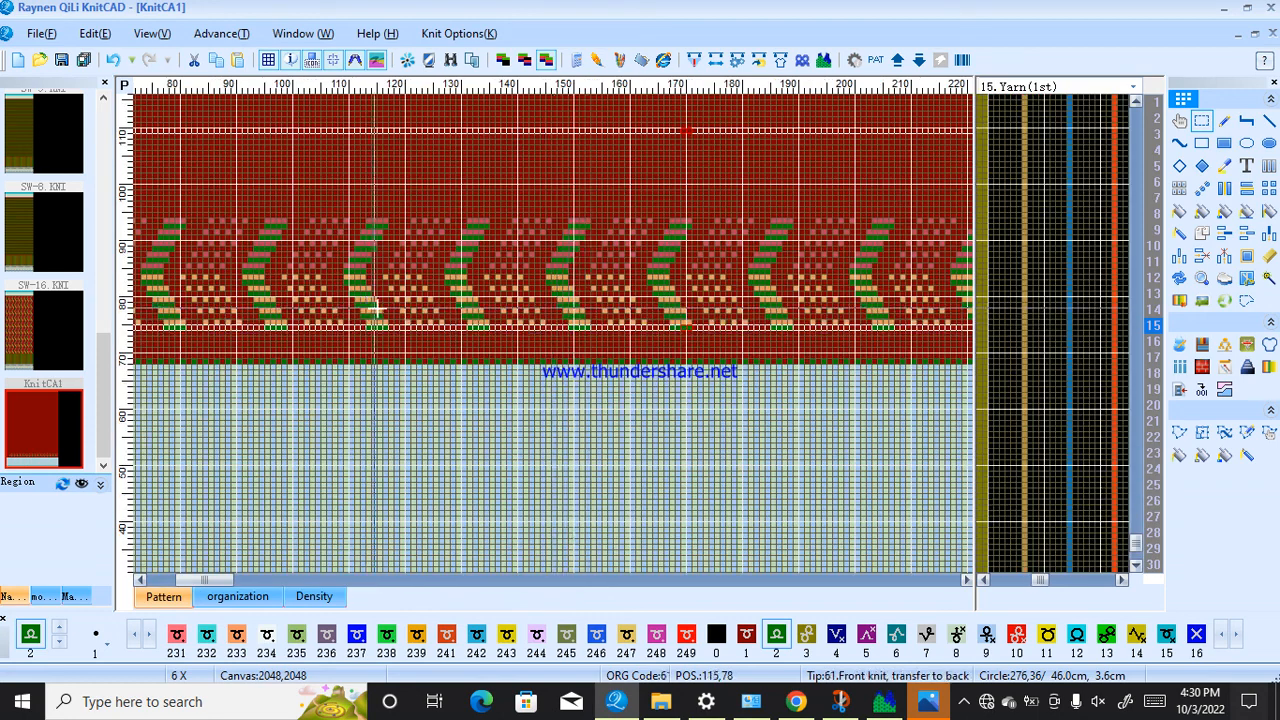
scroll(370, 310, "down", 2)
scroll(190, 426, "up", 5)
left_click_drag(573, 378, 264, 389)
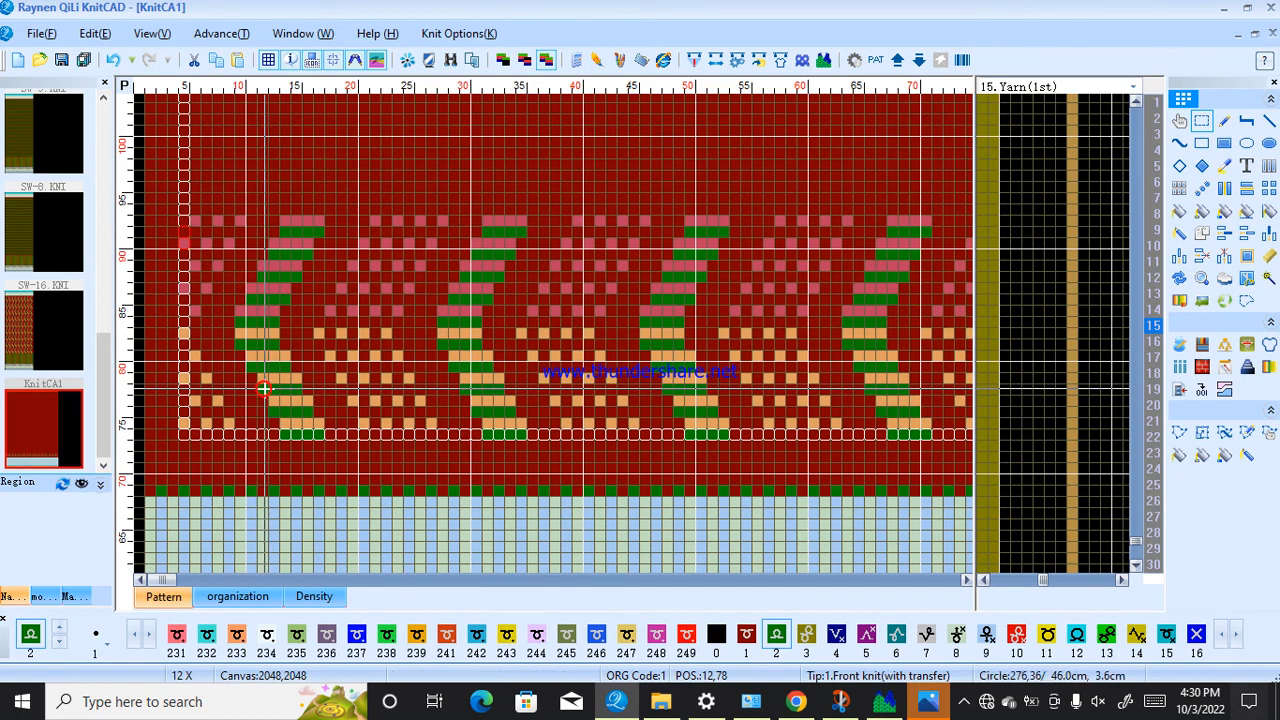
scroll(264, 389, "down", 3)
left_click_drag(612, 256, 737, 357)
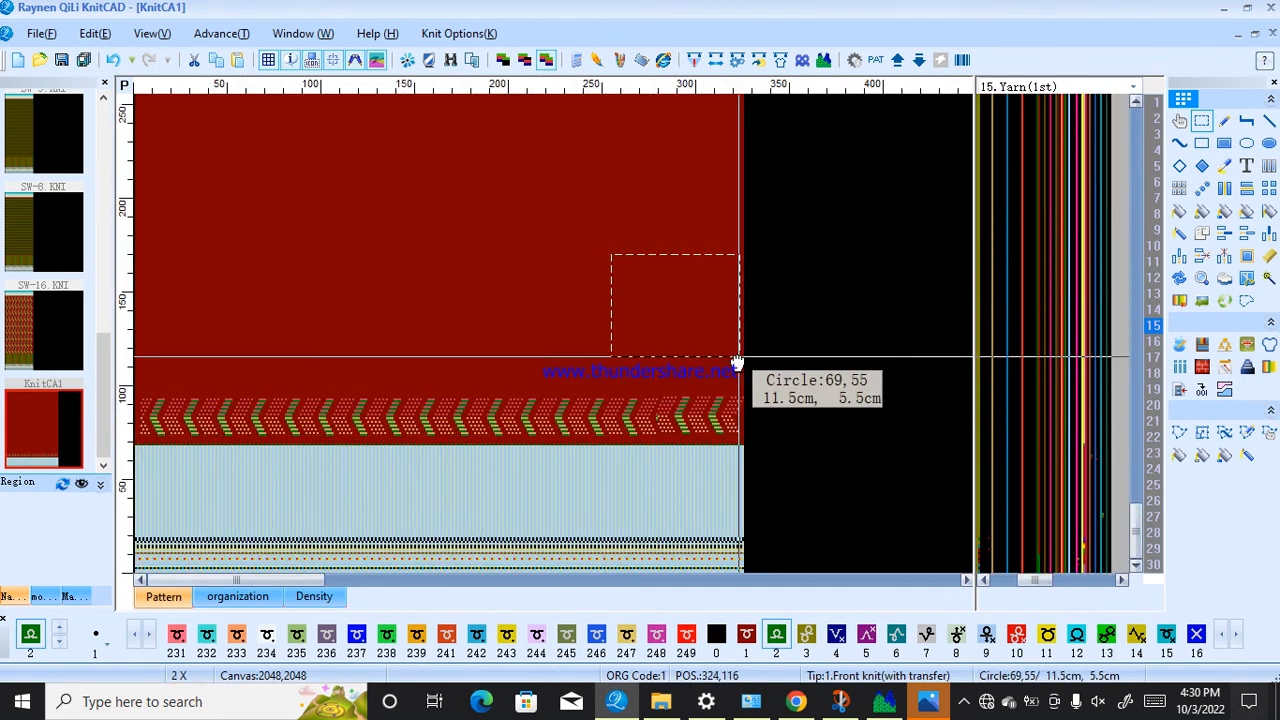
scroll(554, 331, "up", 3)
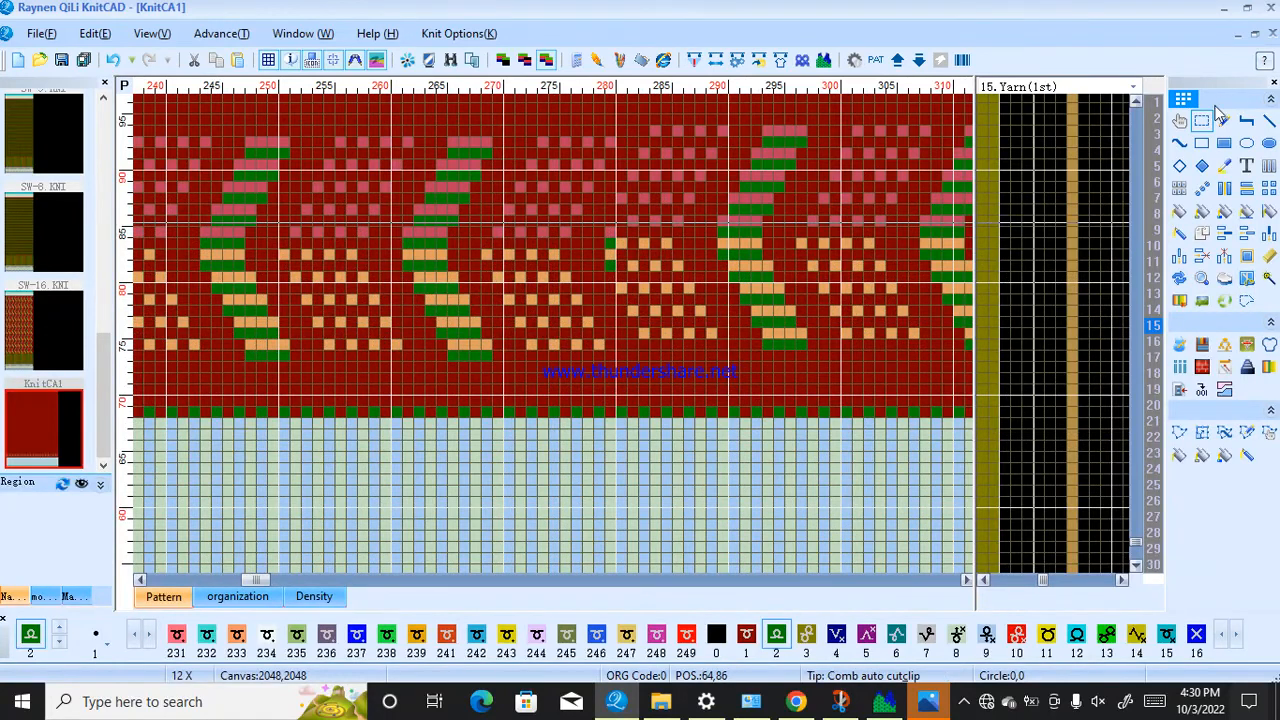
Erase the panel beyond stitch 270 above the rib with a null-action filled rectangle 312 stitches wide.
left_click(1224, 144)
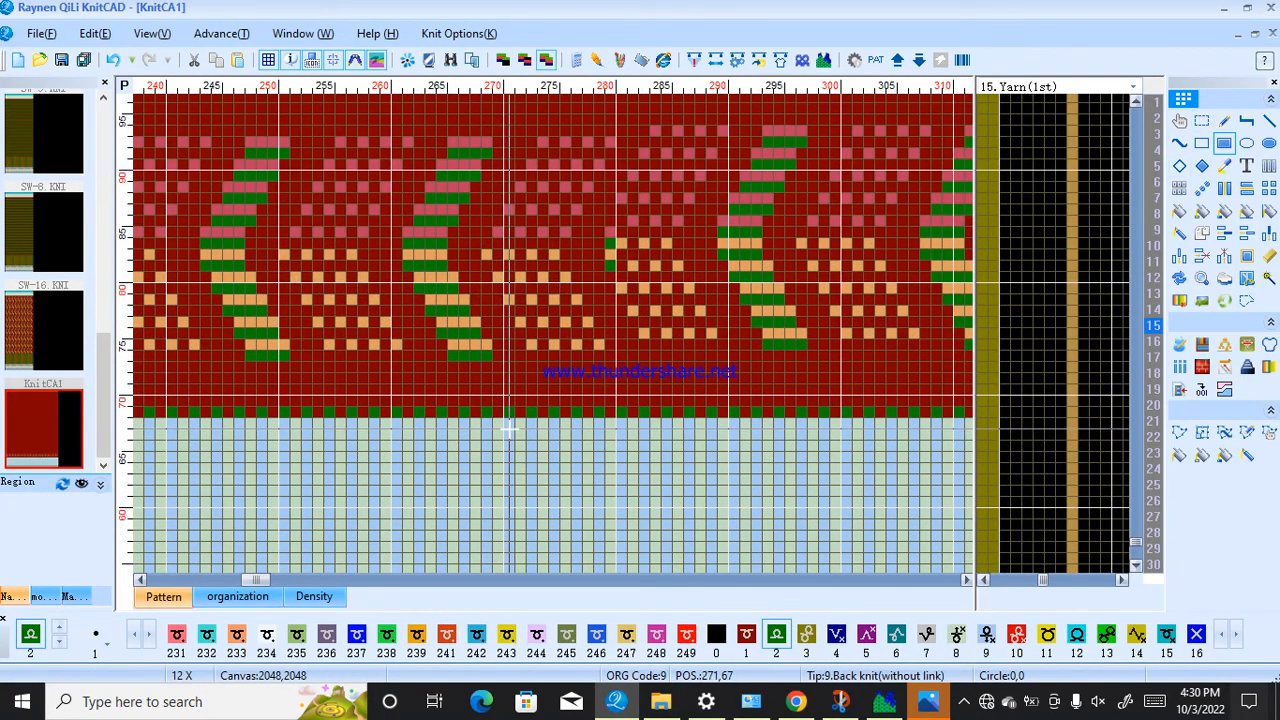
left_click_drag(508, 415, 605, 194)
scroll(714, 286, "down", 4)
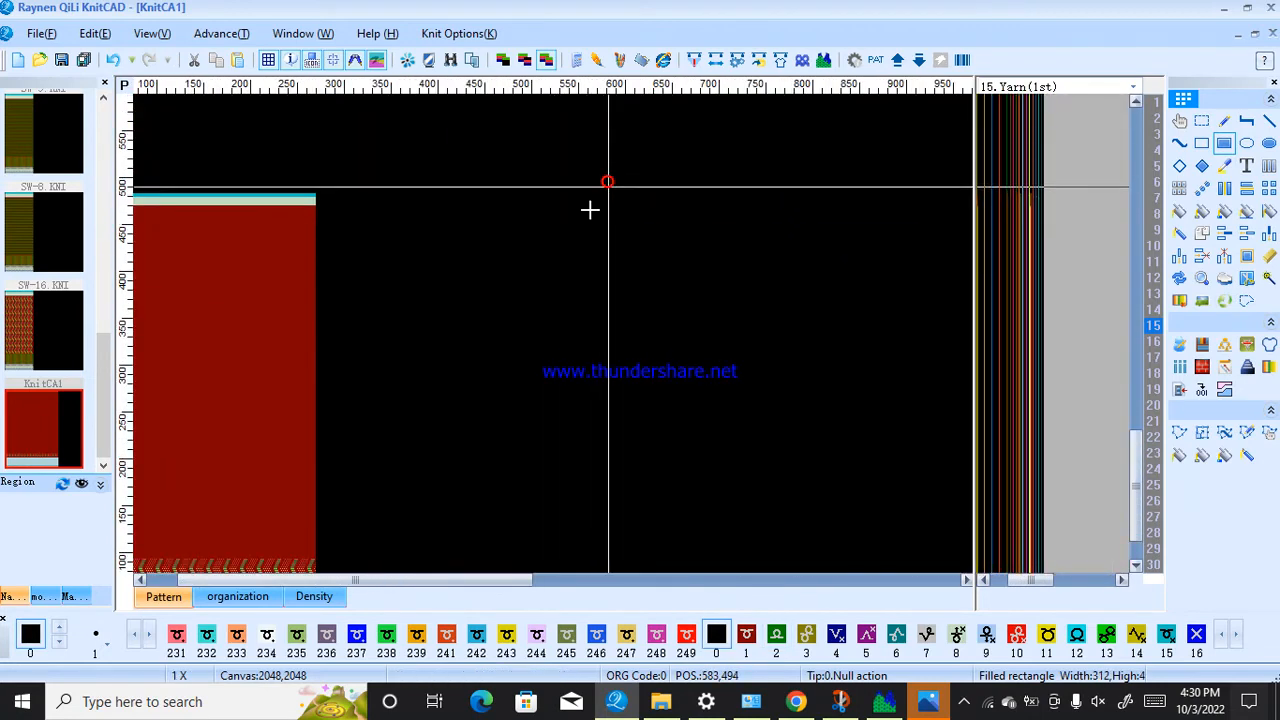
scroll(286, 540, "up", 4)
scroll(562, 337, "down", 4)
scroll(425, 508, "up", 3)
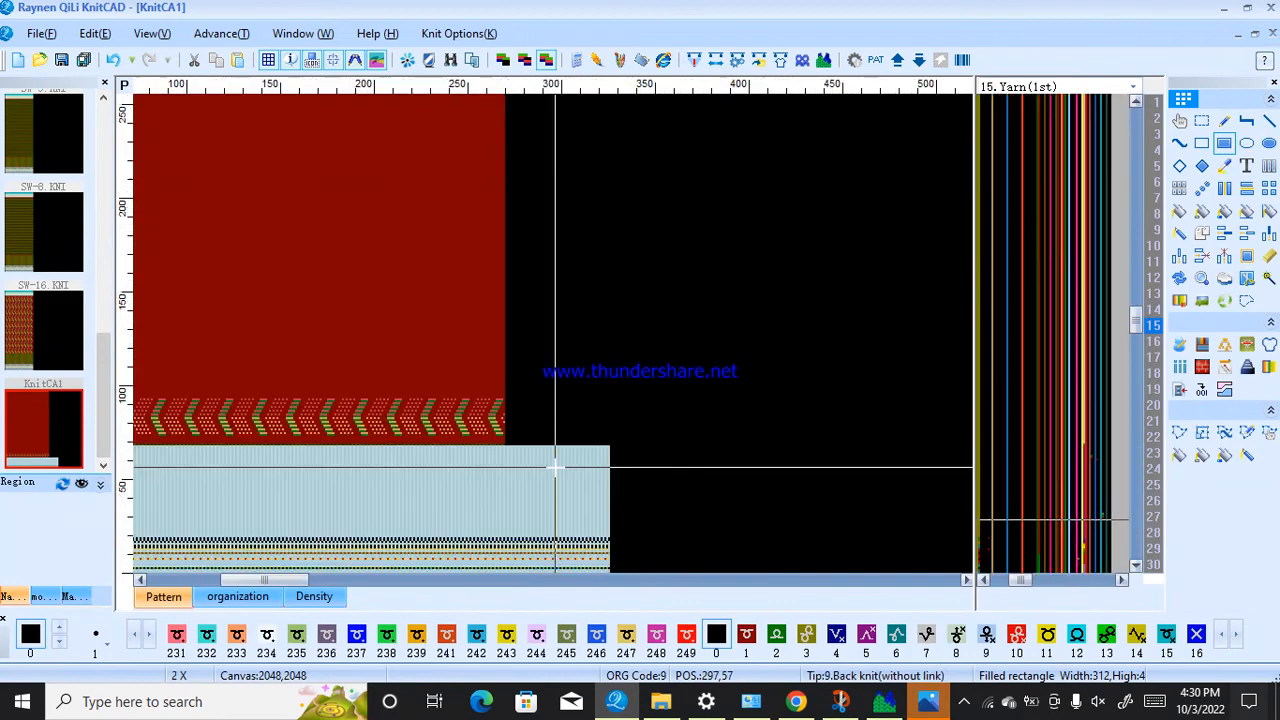
Erase the protruding rib section beyond the panel's right edge with a null-action filled rectangle of 57 stitches by 69 rows.
scroll(341, 258, "up", 2)
left_click_drag(591, 299, 868, 546)
scroll(868, 546, "down", 3)
scroll(613, 567, "up", 2)
left_click_drag(583, 567, 934, 567)
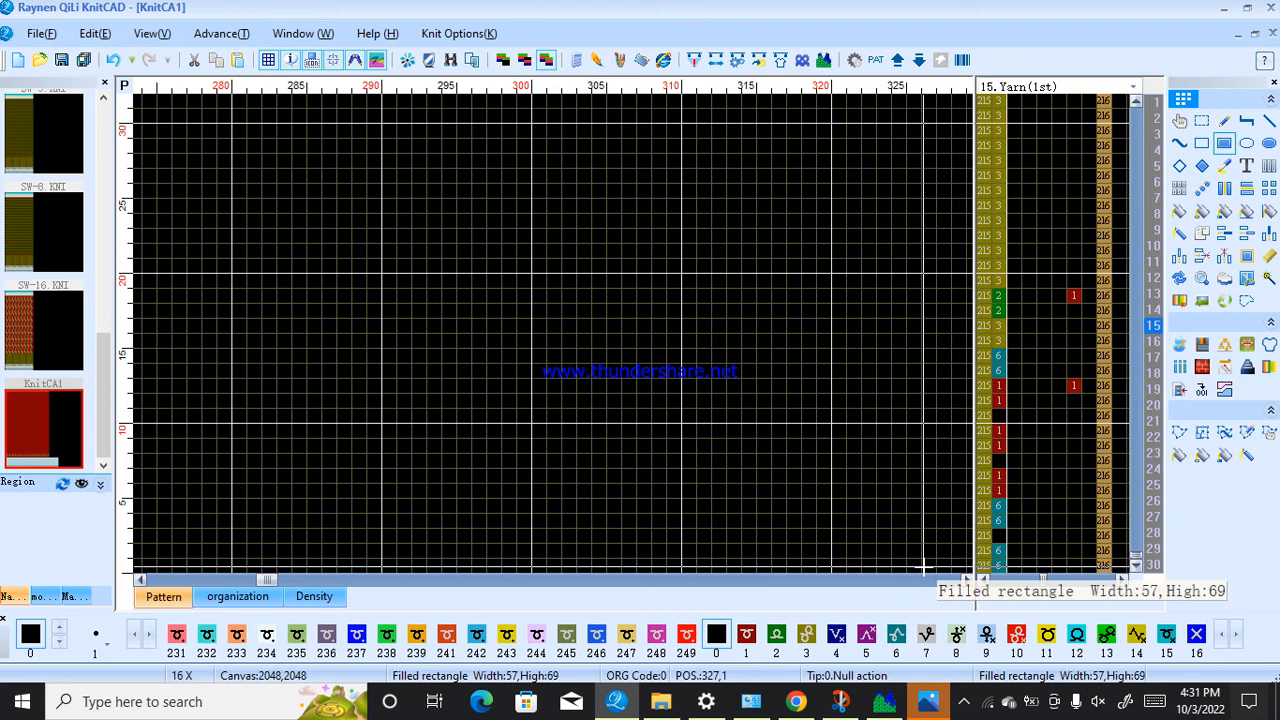
left_click_drag(924, 567, 925, 567)
scroll(552, 523, "down", 4)
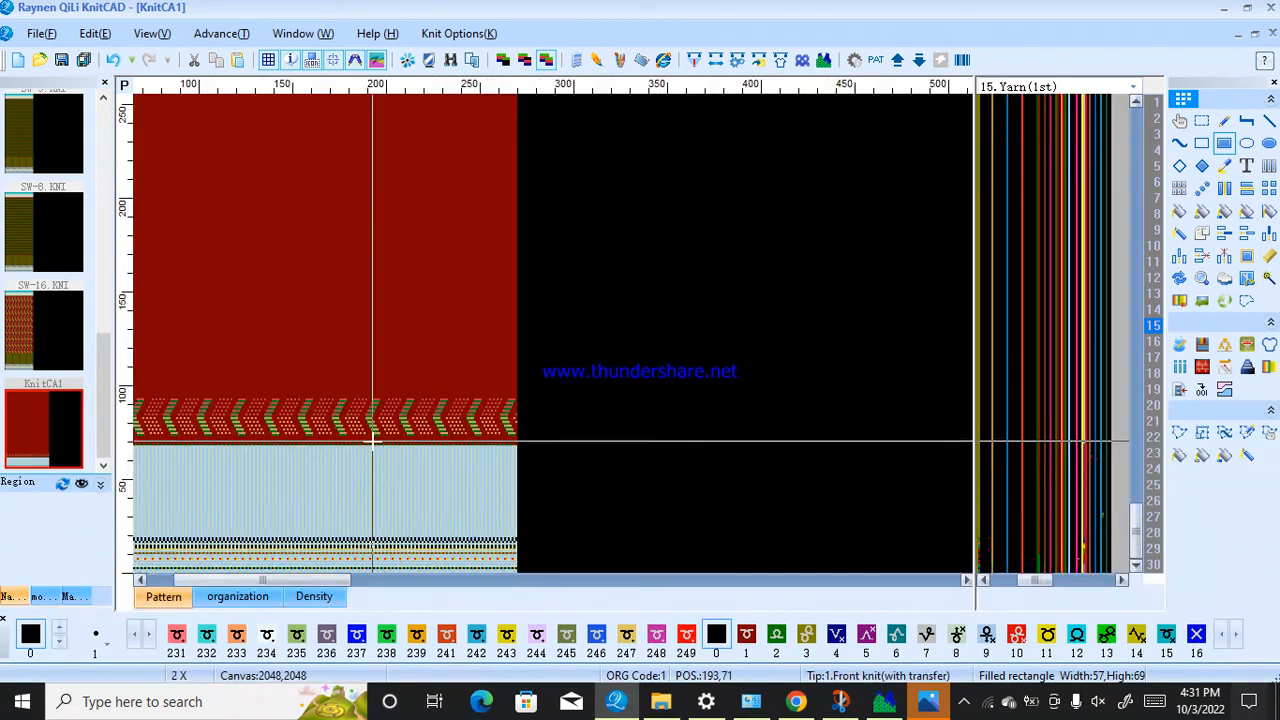
Select one full zigzag repeat across the panel for flat copy, as an area of 268 stitches by 20 rows.
scroll(228, 492, "up", 3)
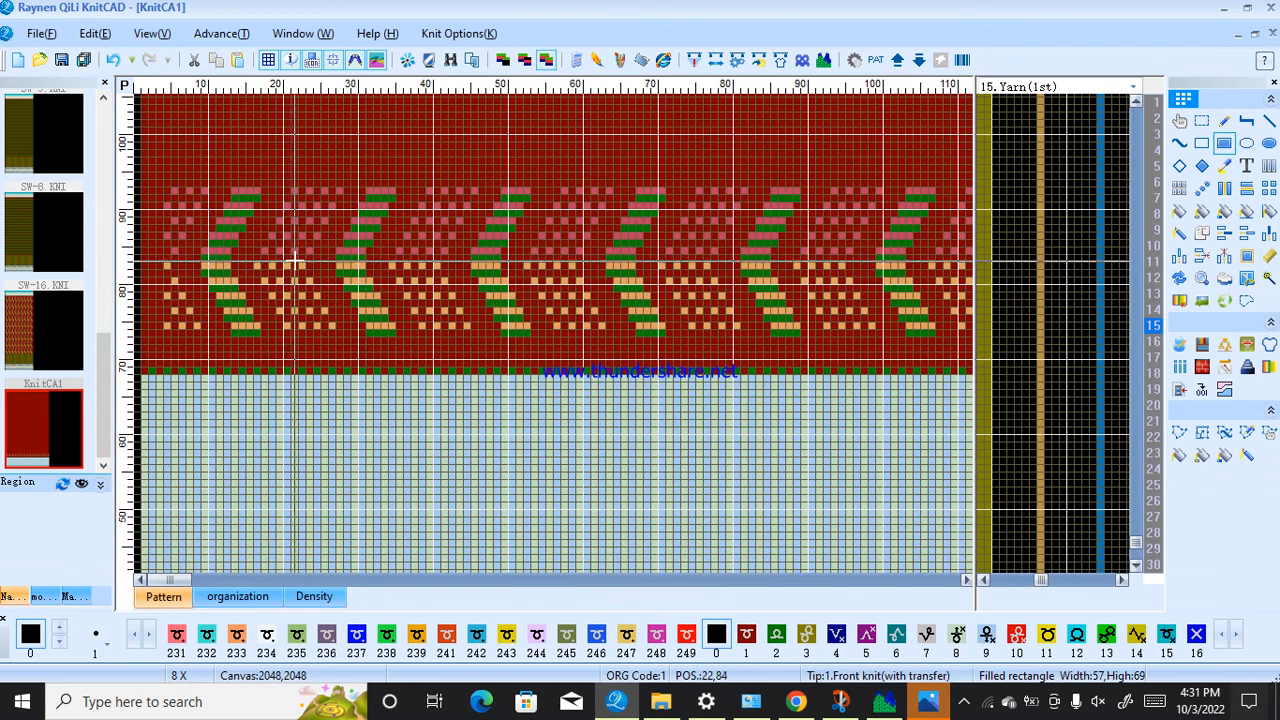
left_click(1181, 189)
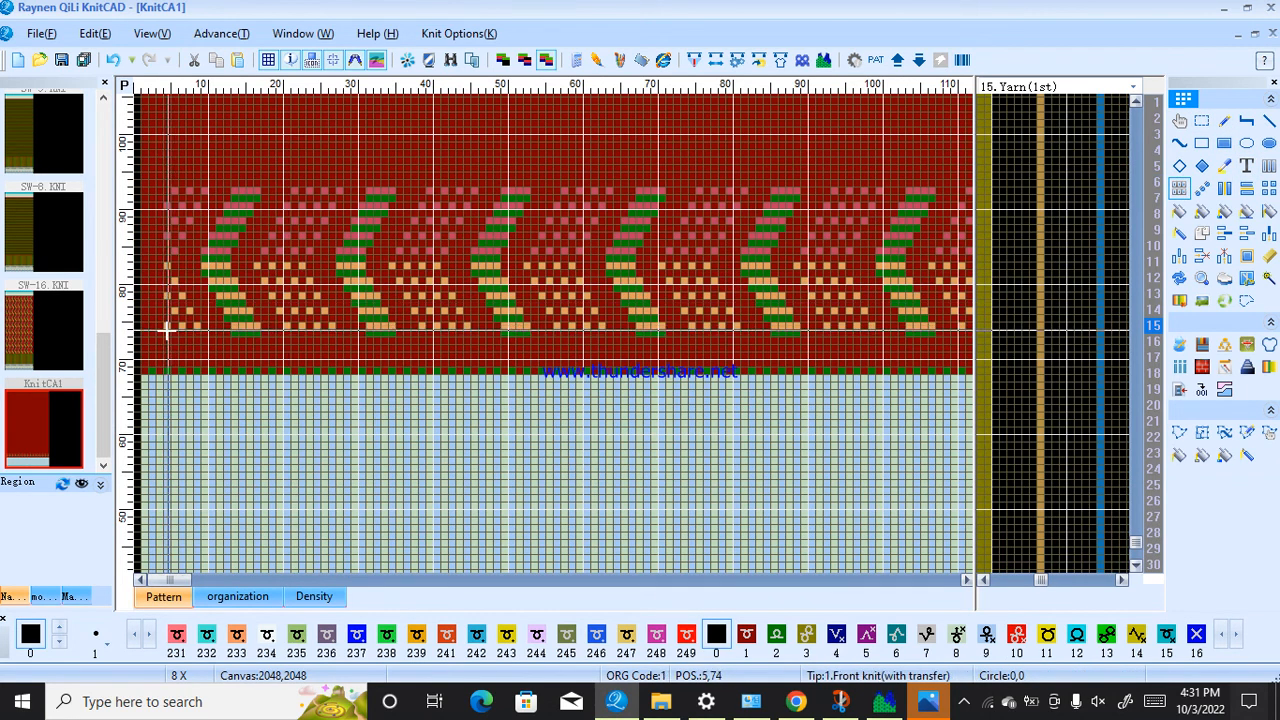
scroll(160, 340, "up", 2)
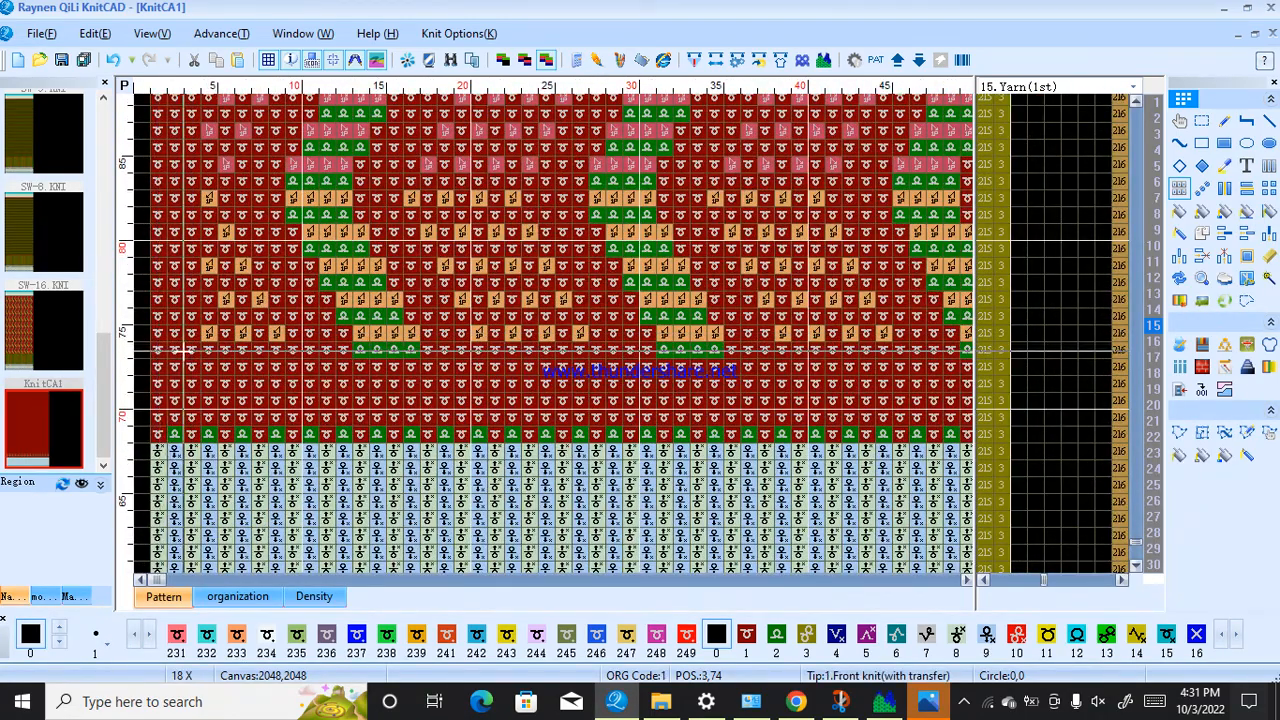
left_click_drag(191, 352, 742, 193)
scroll(271, 334, "down", 5)
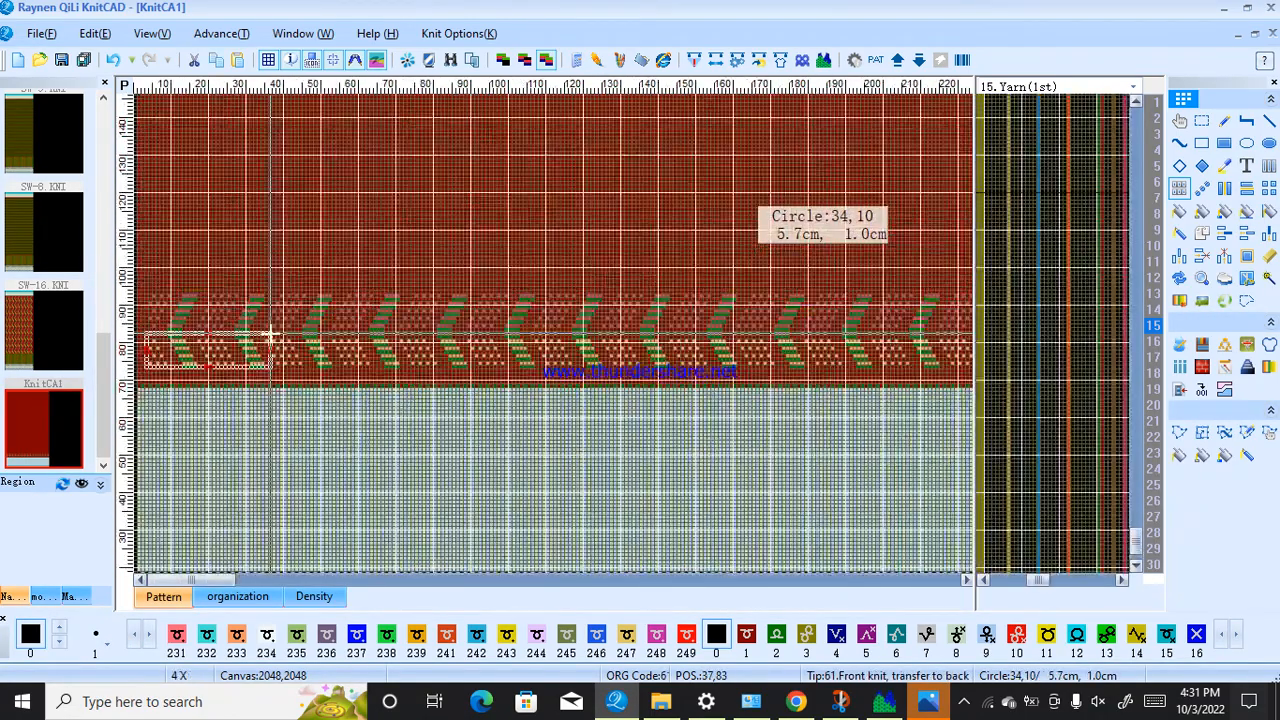
left_click_drag(201, 496, 575, 251)
Flat copy the selected repeat up the panel to fill an area of 268 stitches by 393 rows.
scroll(389, 486, "up", 4)
scroll(552, 334, "up", 2)
scroll(496, 206, "down", 6)
scroll(555, 381, "down", 1)
scroll(376, 188, "up", 3)
scroll(554, 334, "down", 2)
scroll(376, 333, "down", 1)
scroll(371, 292, "up", 3)
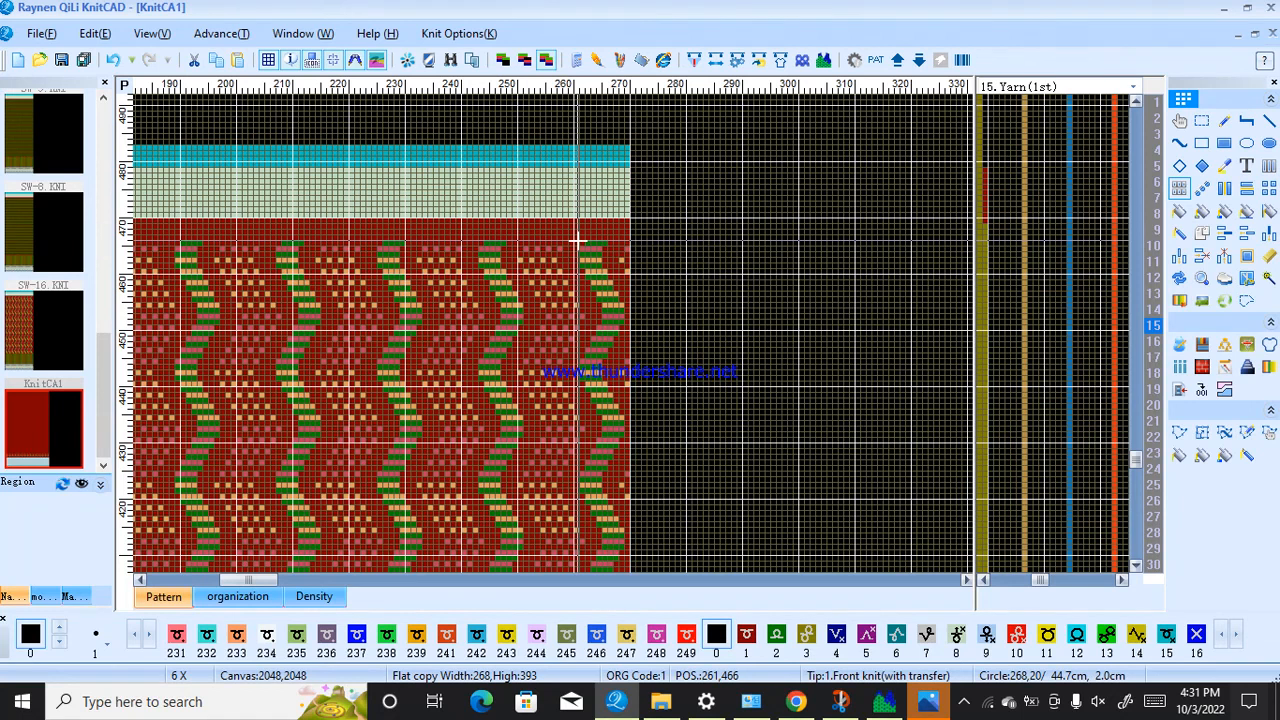
left_click(577, 241)
Replace the stray transfer stitches to the right of the last green wave in the uppermost repeats with plain knit.
scroll(557, 337, "up", 2)
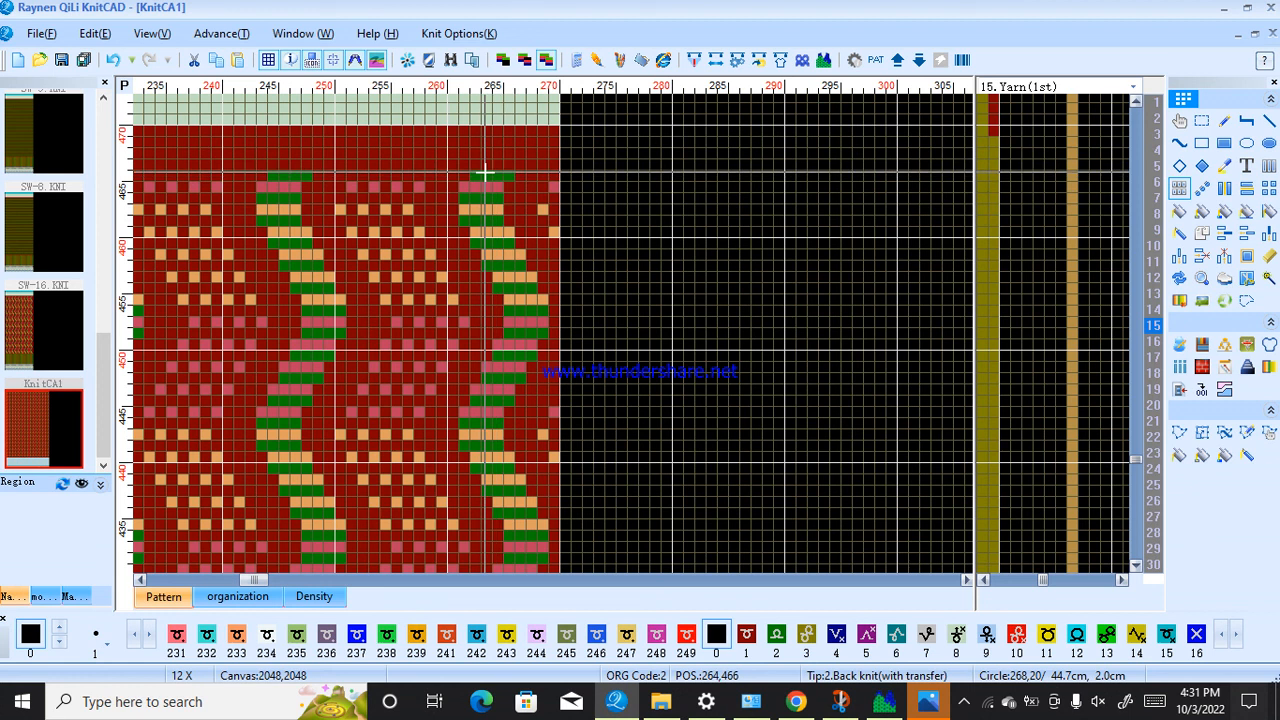
mouse_move(540, 256)
left_mouse_down()
mouse_move(557, 272)
mouse_move(549, 189)
left_mouse_up()
right_click_drag(632, 184, 672, 285)
mouse_move(543, 394)
left_mouse_down()
mouse_move(565, 383)
mouse_move(548, 463)
left_mouse_up()
mouse_move(670, 309)
right_mouse_down()
mouse_move(678, 343)
mouse_move(722, 392)
right_mouse_up()
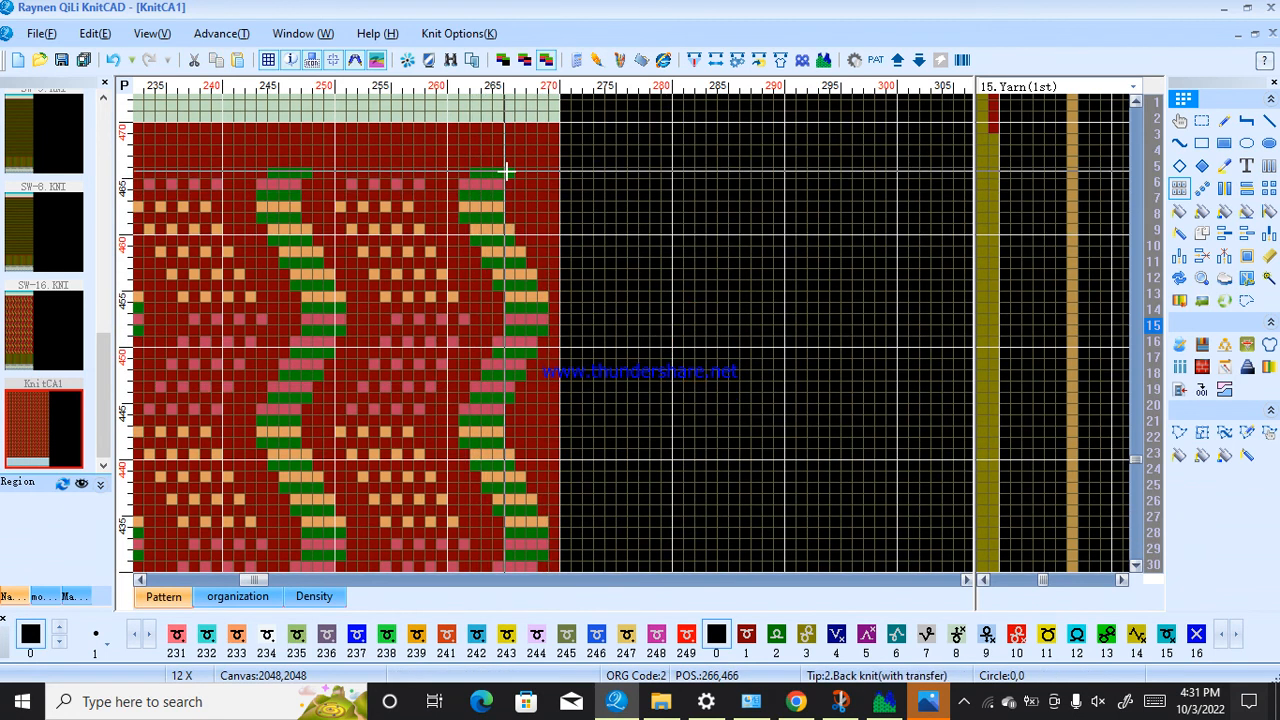
right_click_drag(462, 171, 587, 410)
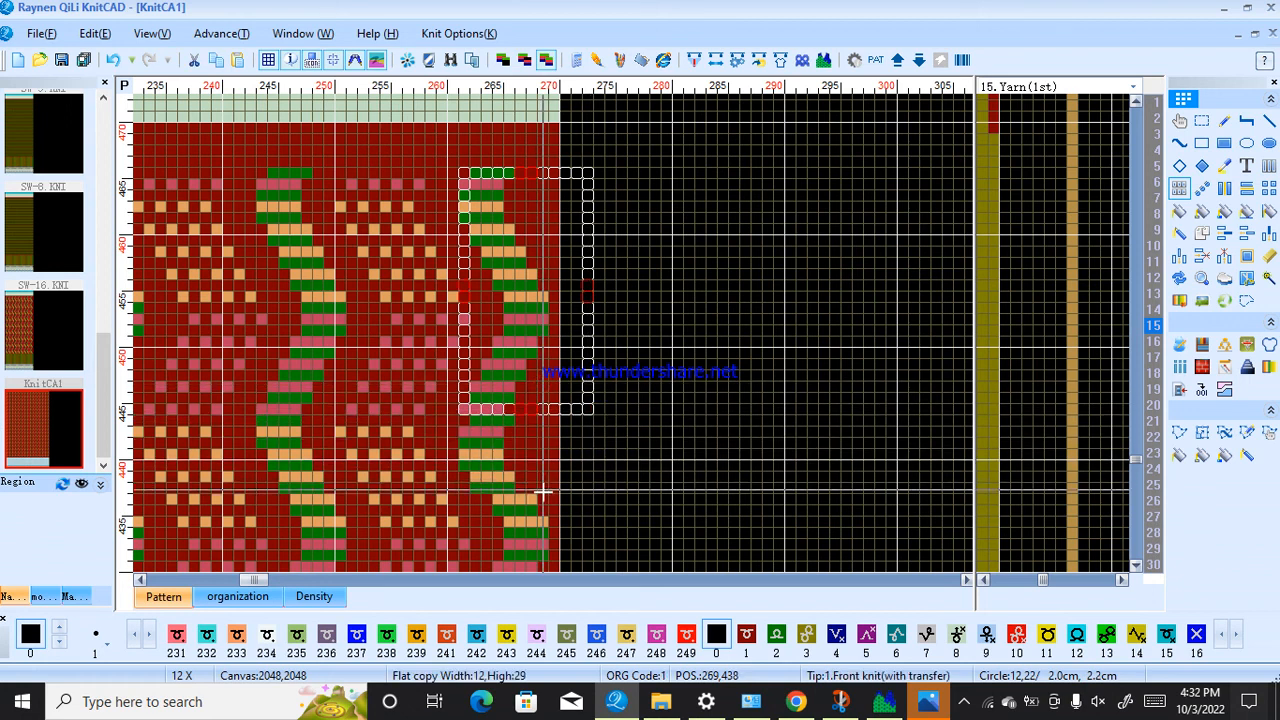
scroll(554, 337, "down", 2)
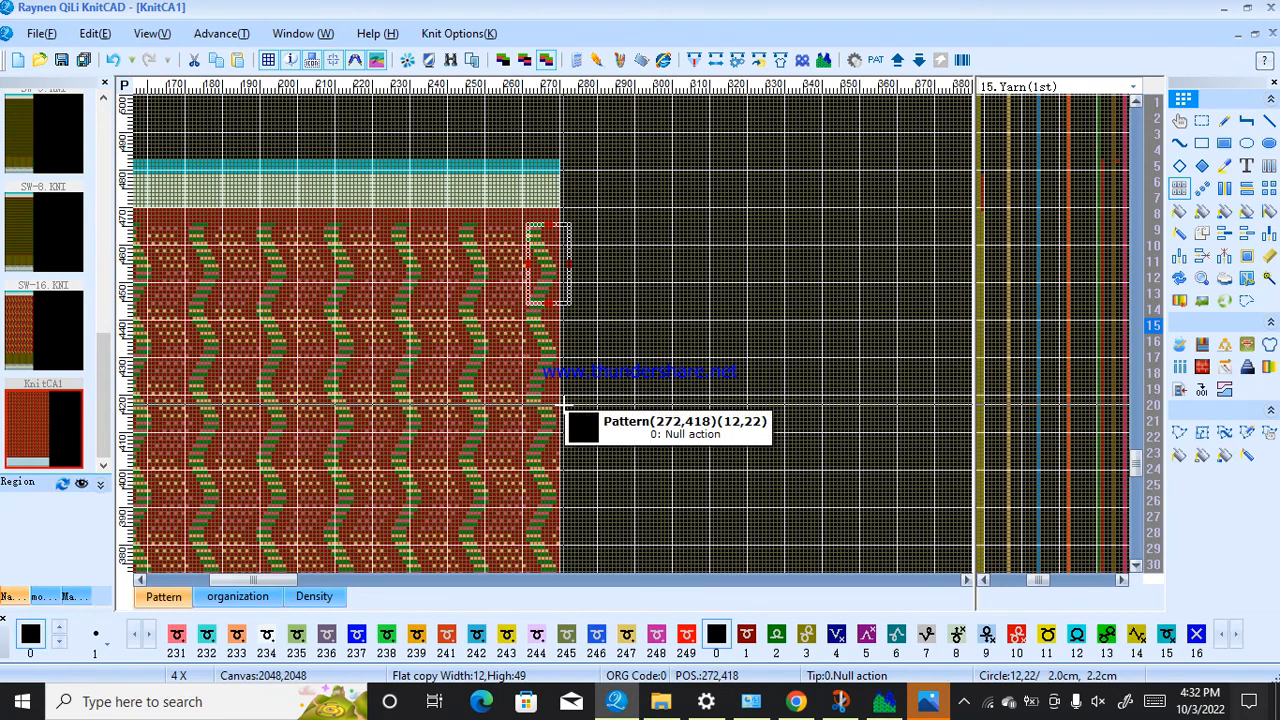
scroll(562, 388, "up", 1)
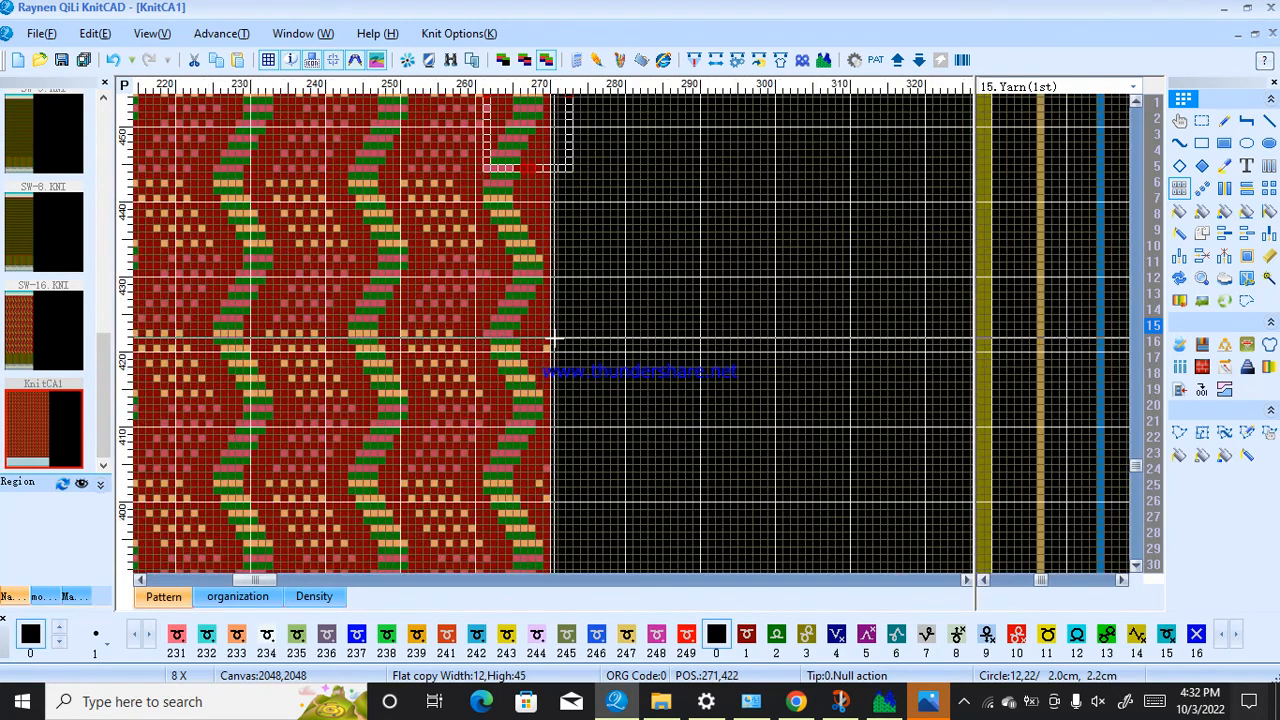
scroll(554, 340, "up", 1)
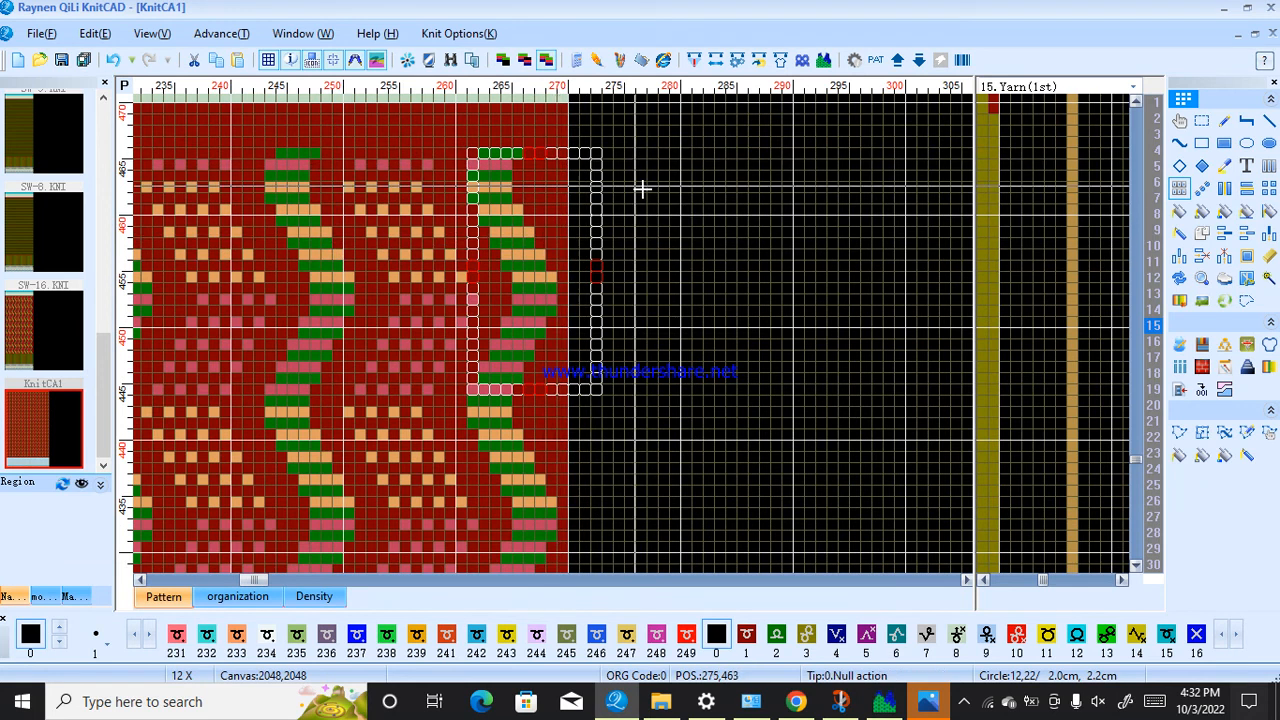
left_click_drag(790, 176, 841, 217)
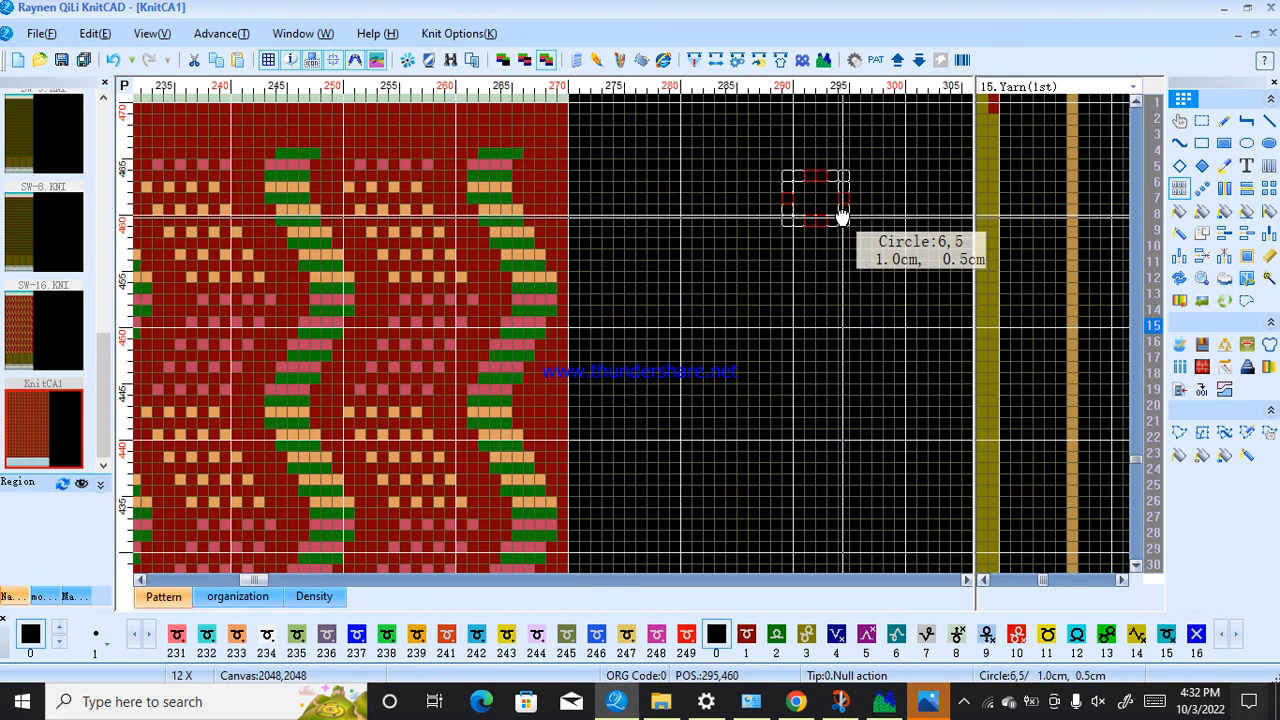
Select the cleaned right-edge repeat, 12 stitches by 20 rows, and flat copy it down the panel over 12 stitches by 391 rows.
mouse_move(477, 387)
left_mouse_down()
mouse_move(508, 355)
mouse_move(577, 174)
mouse_move(598, 180)
left_mouse_up()
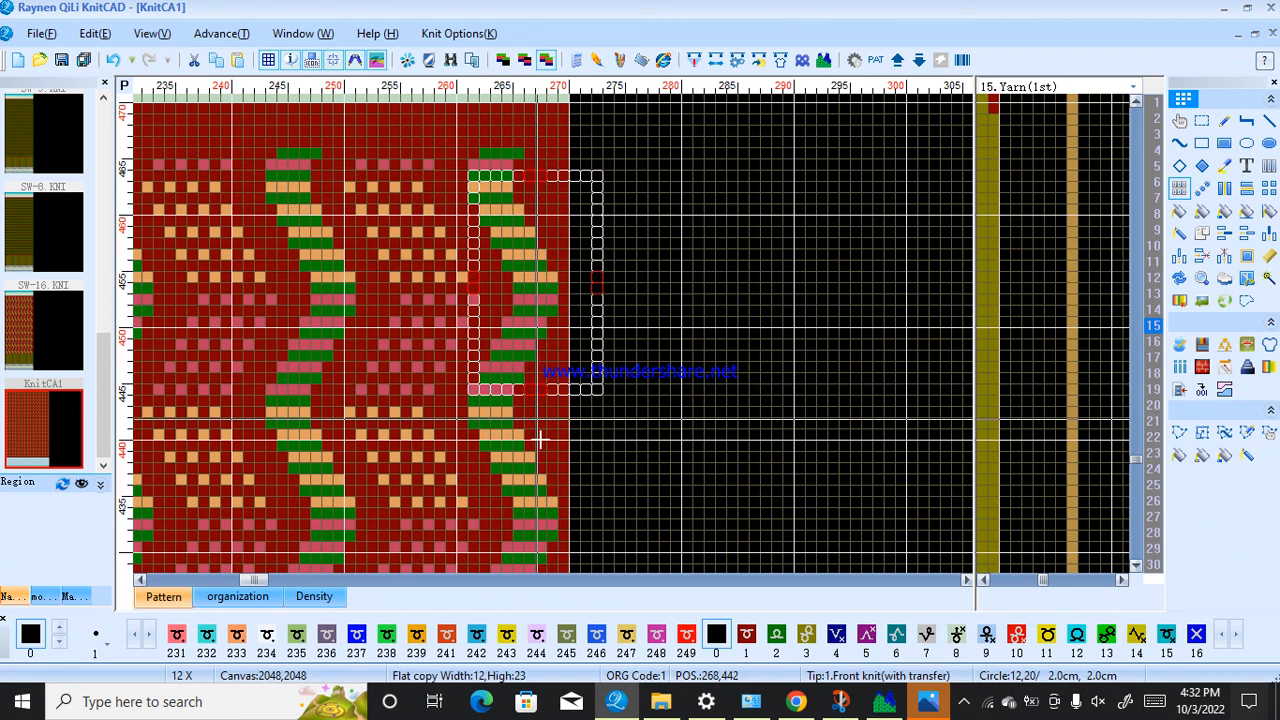
scroll(557, 331, "down", 5)
scroll(376, 565, "up", 3)
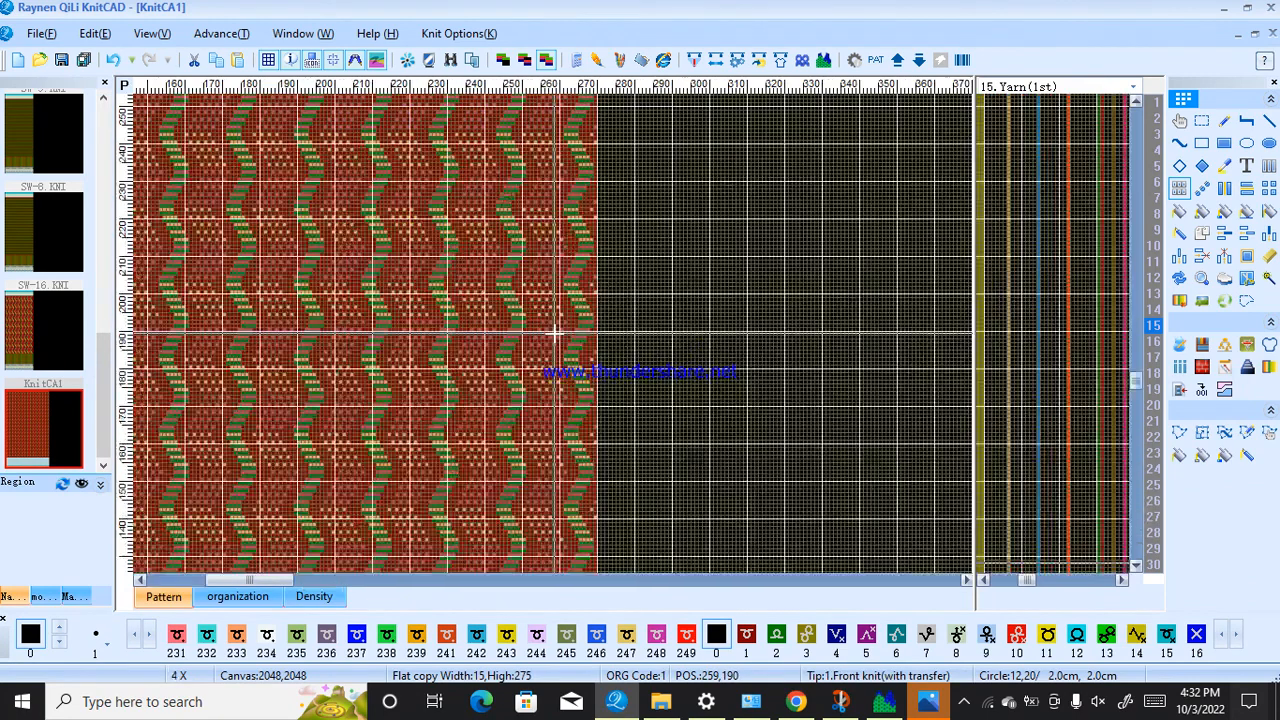
scroll(557, 331, "down", 1)
scroll(575, 515, "up", 2)
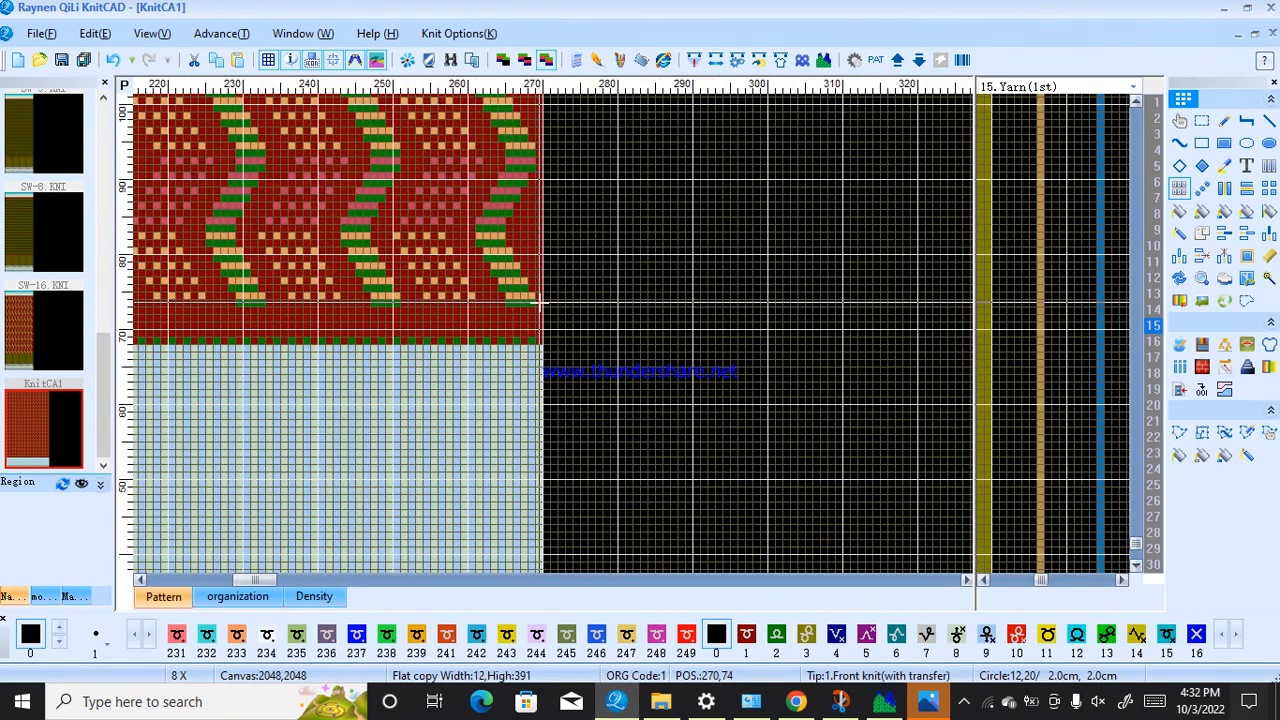
scroll(423, 460, "down", 3)
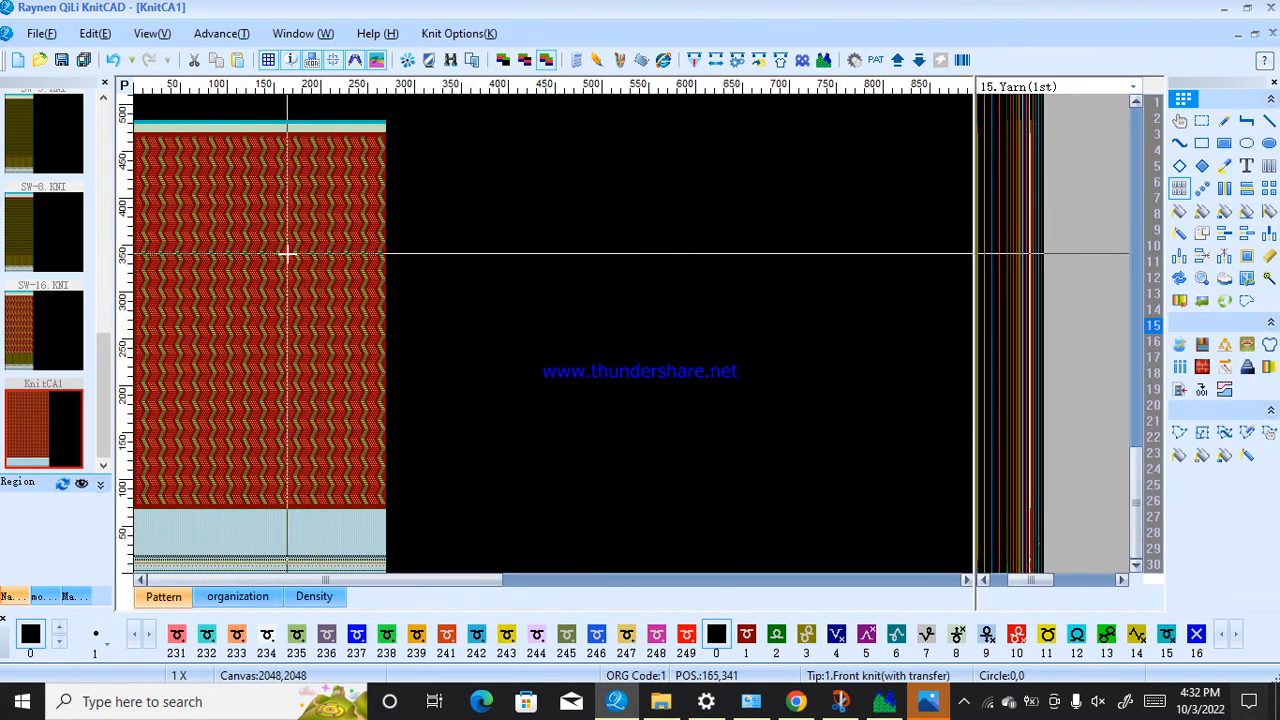
Select a pattern area of 213 stitches by 163 rows and generate its simulation preview, moving the preview window clear of the chart.
left_click_drag(158, 188, 357, 340)
left_click(824, 61)
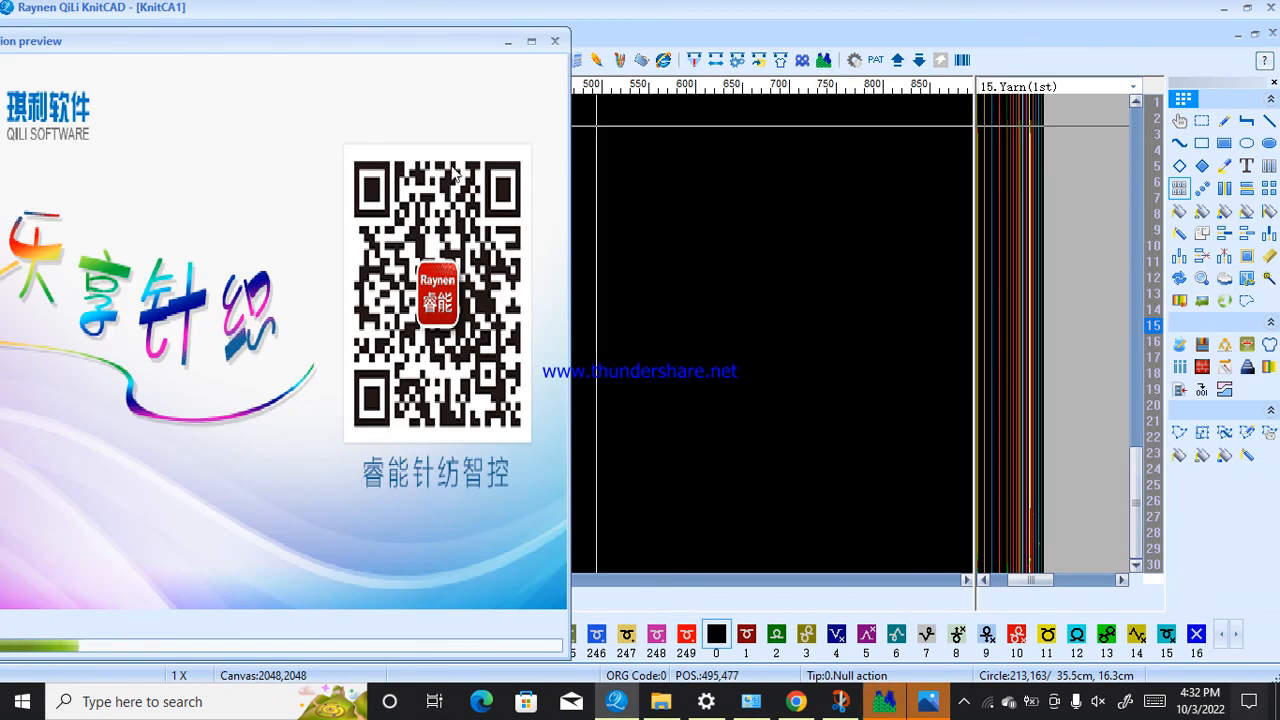
left_click_drag(254, 41, 874, 28)
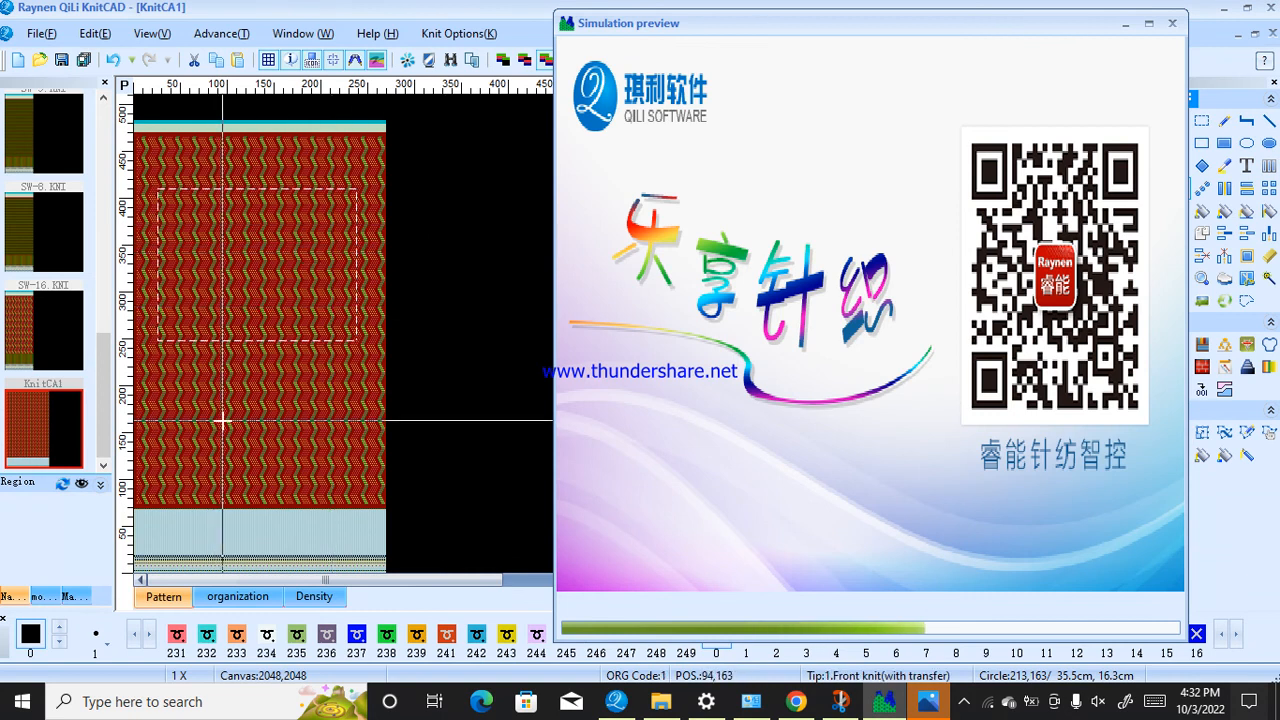
scroll(220, 420, "up", 3)
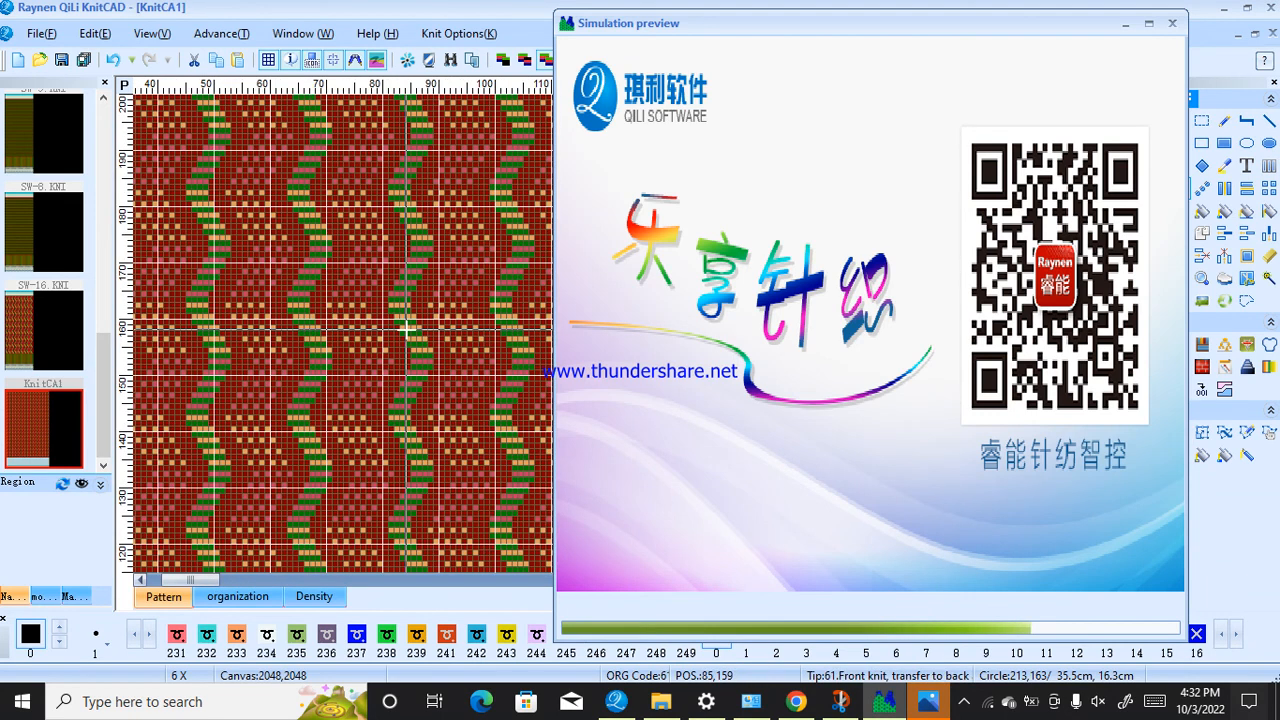
scroll(408, 328, "down", 3)
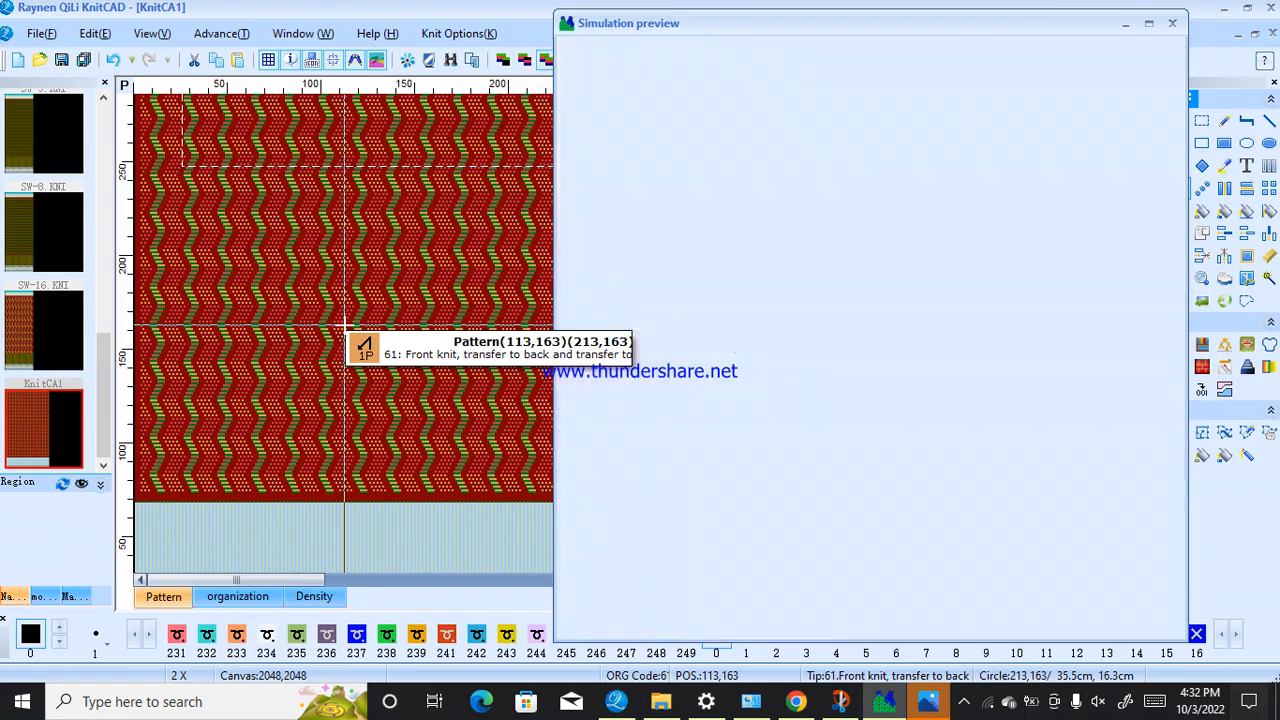
scroll(796, 186, "down", 1)
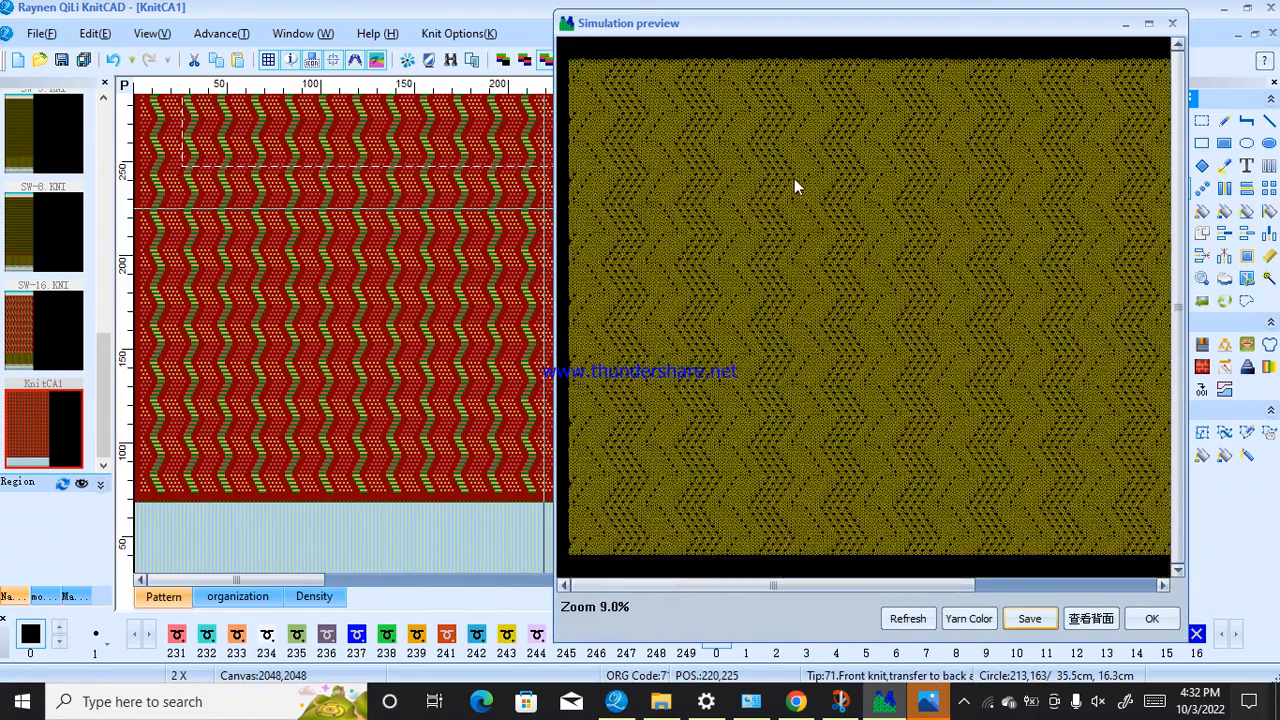
Examine the simulated zigzag fabric as a whole and in stitch detail, and minimise the preview window.
scroll(872, 290, "up", 3)
scroll(958, 336, "down", 5)
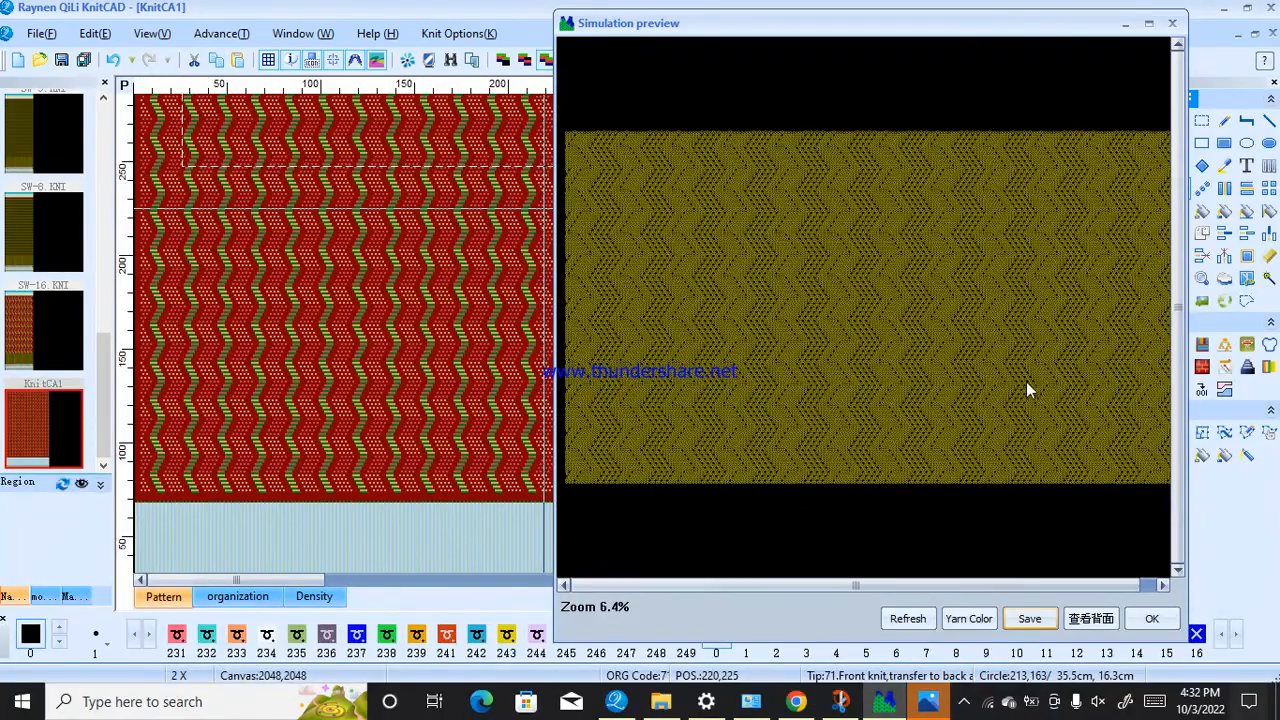
scroll(864, 385, "up", 4)
scroll(983, 247, "up", 4)
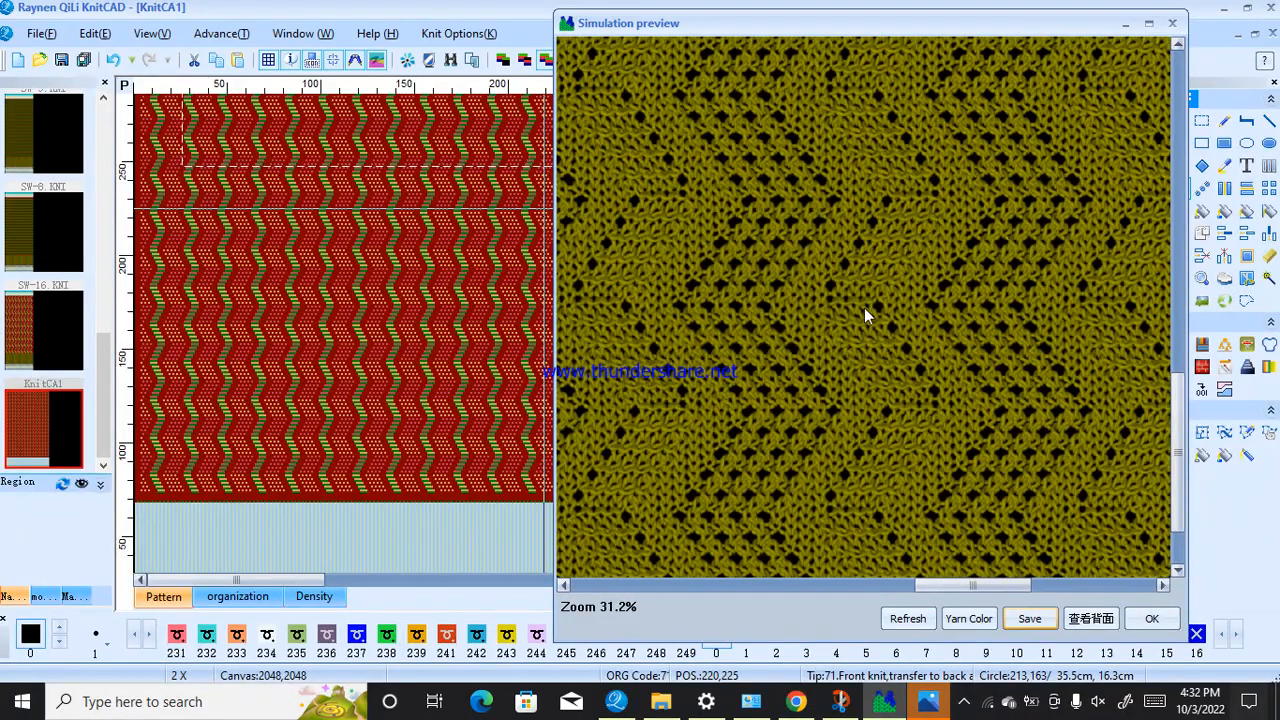
scroll(866, 396, "down", 8)
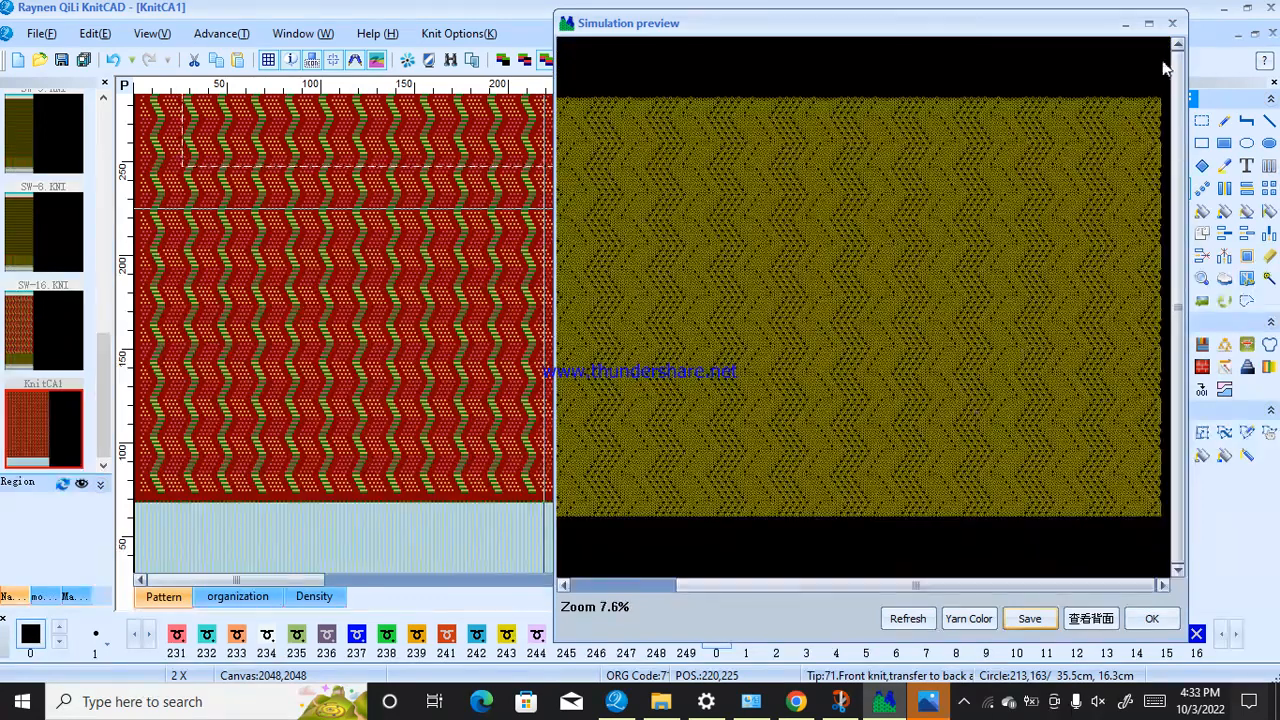
left_click(1127, 24)
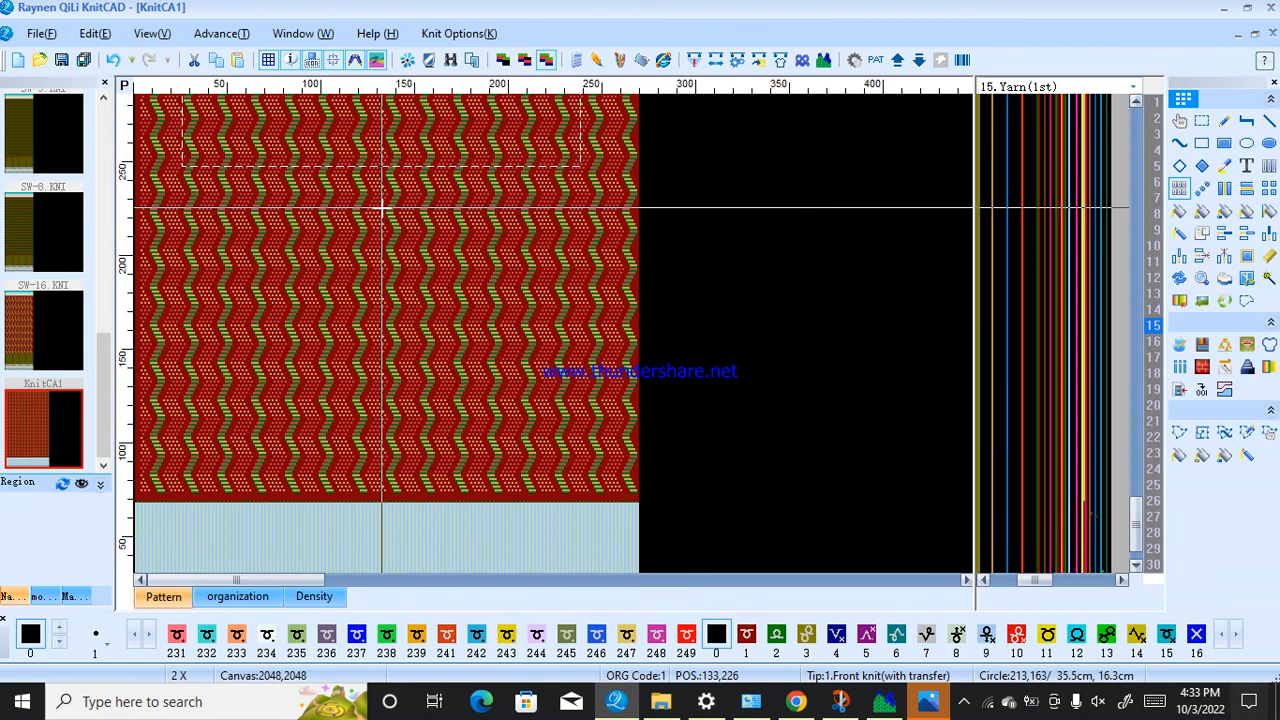
left_click_drag(376, 226, 600, 332)
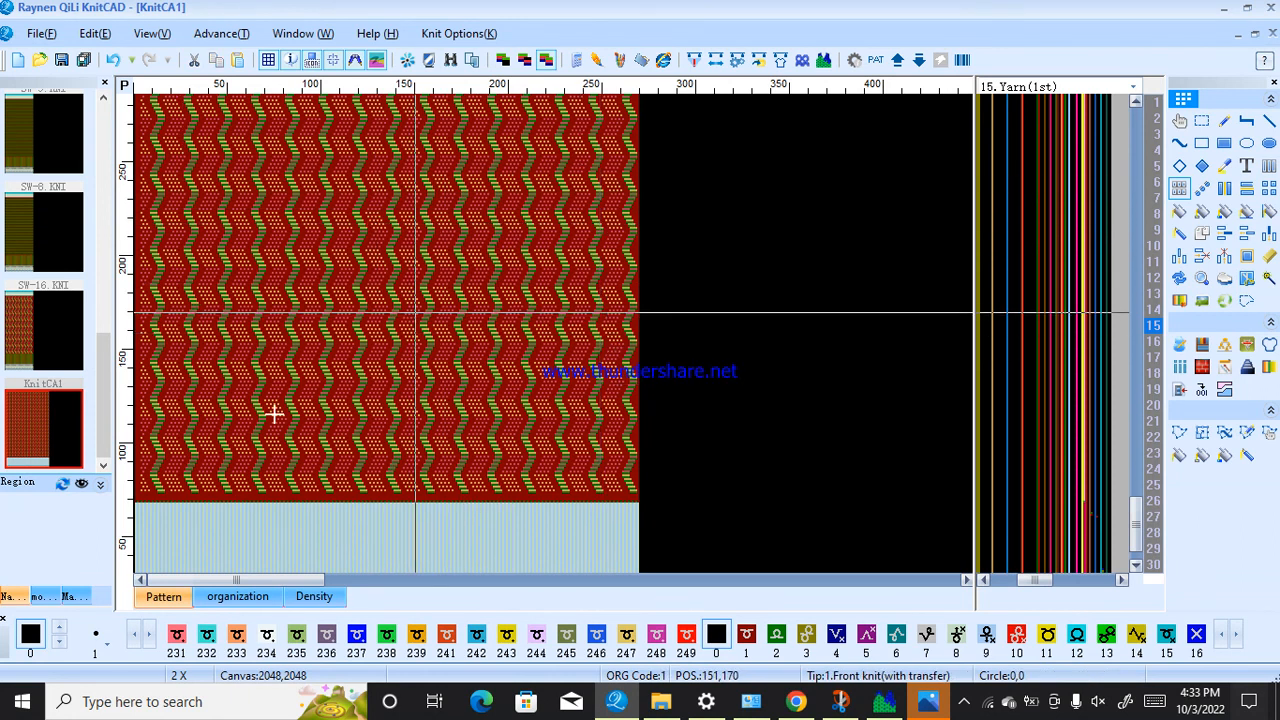
scroll(266, 413, "down", 1)
scroll(263, 412, "up", 2)
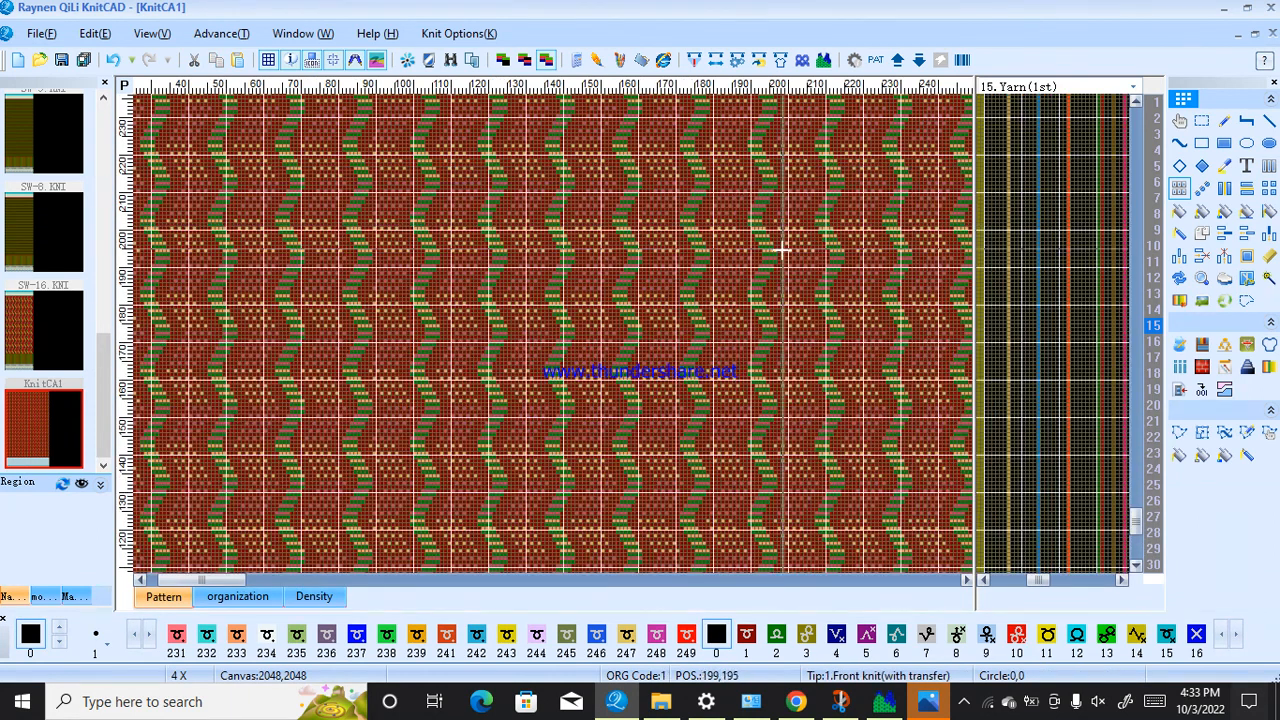